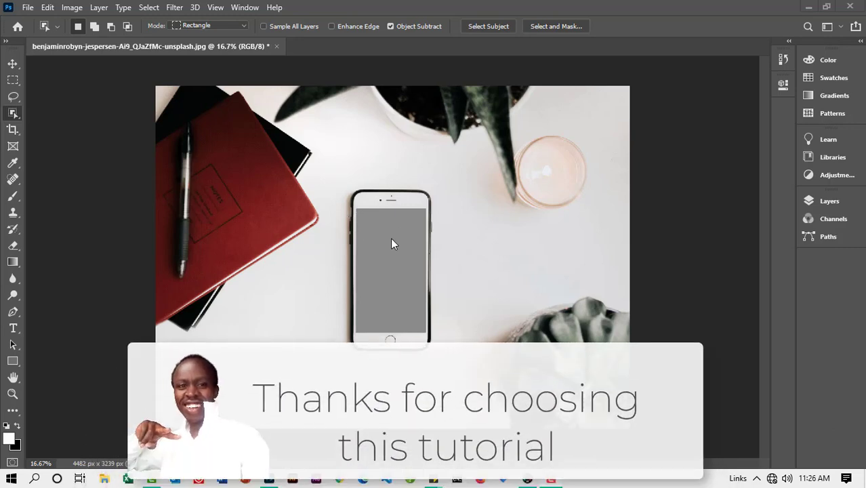
# Duplicate the Background layer of the desk photo.
pyautogui.click(821, 204)
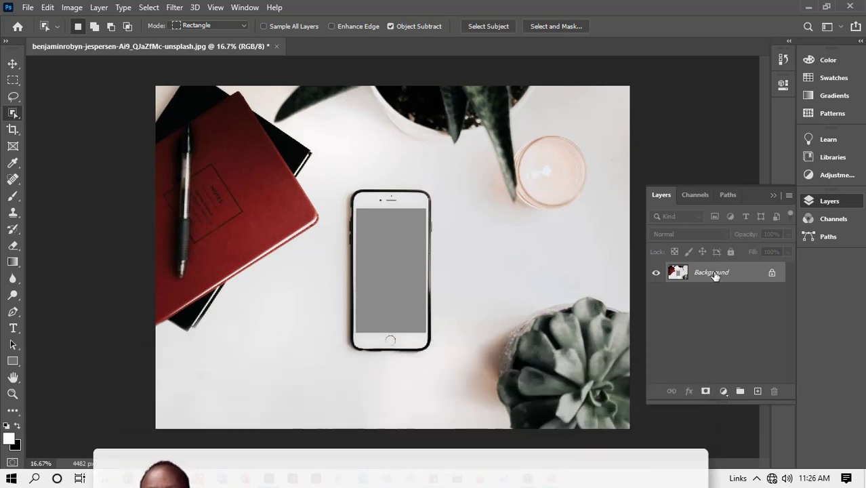
pyautogui.hotkey('ctrl', 'j')
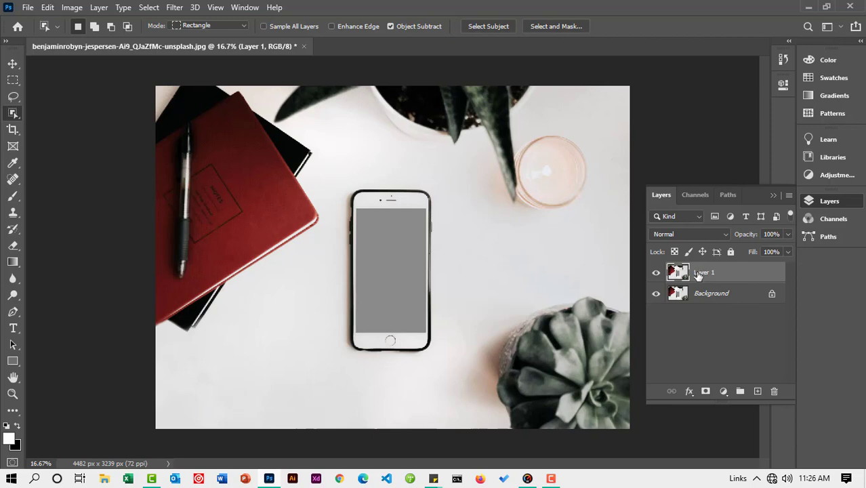
pyautogui.click(773, 196)
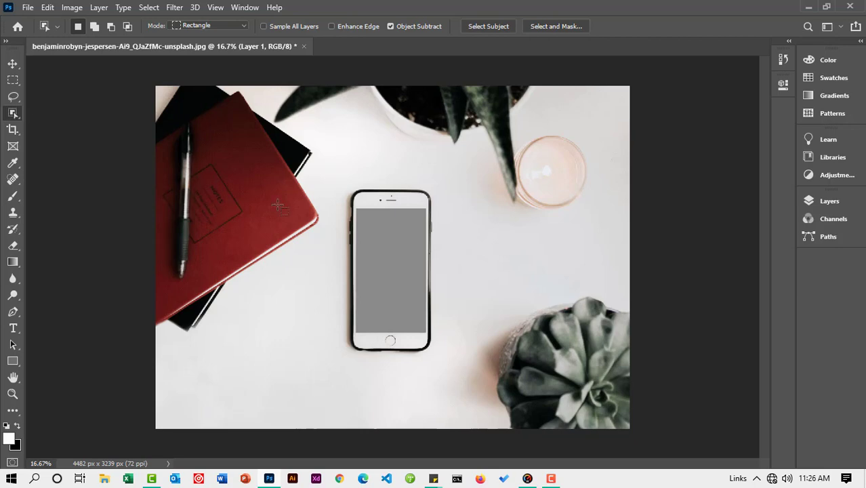
# Select the phone in the middle of the desk with the Object Selection tool.
pyautogui.moveTo(334, 179); pyautogui.dragTo(364, 210)
pyautogui.moveTo(431, 330); pyautogui.dragTo(441, 372)
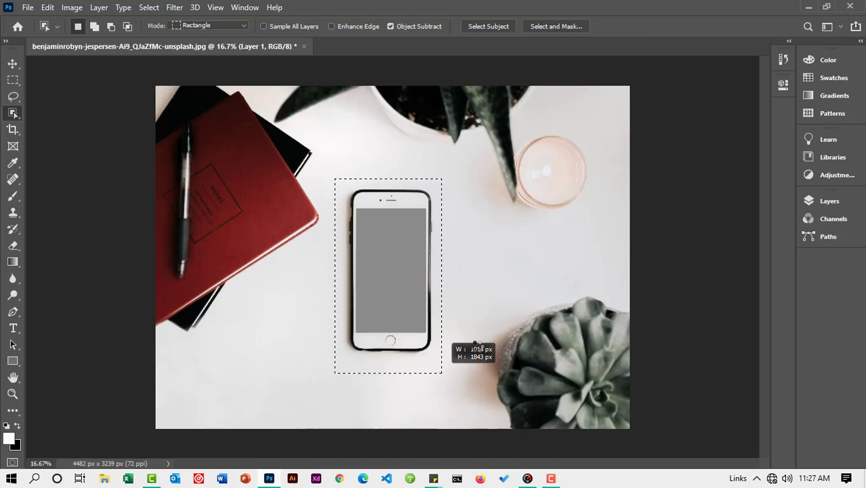
pyautogui.moveTo(475, 343); pyautogui.dragTo(477, 346)
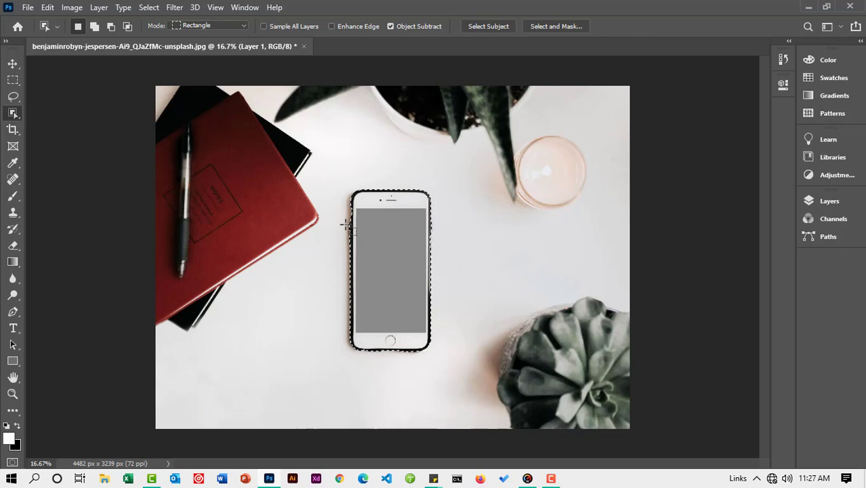
# Expand the phone selection by 100 pixels.
pyautogui.click(149, 9)
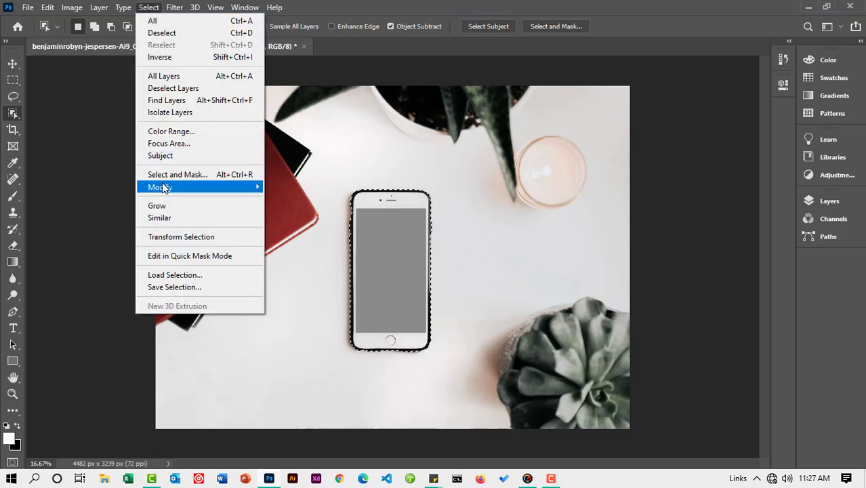
pyautogui.moveTo(163, 188)
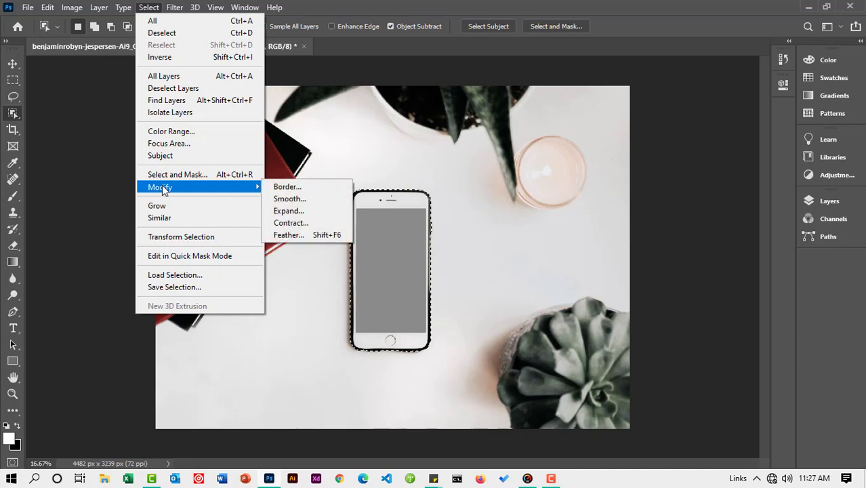
pyautogui.click(280, 212)
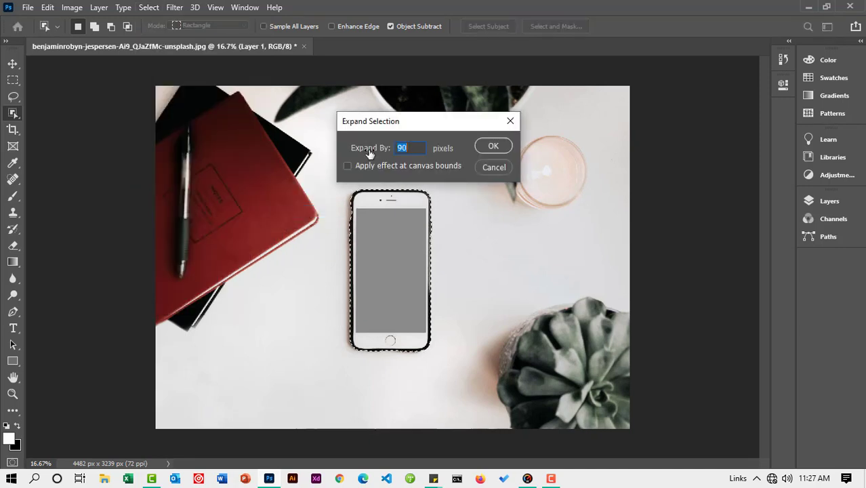
pyautogui.click(409, 149)
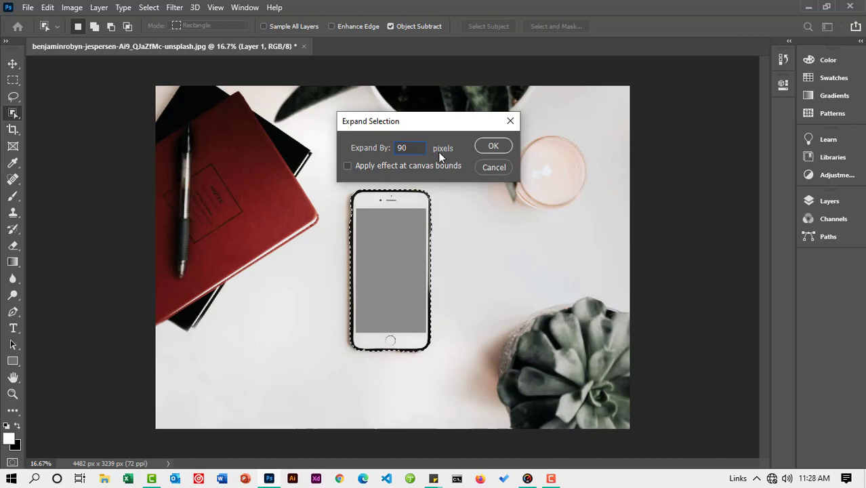
pyautogui.moveTo(411, 150); pyautogui.dragTo(373, 149)
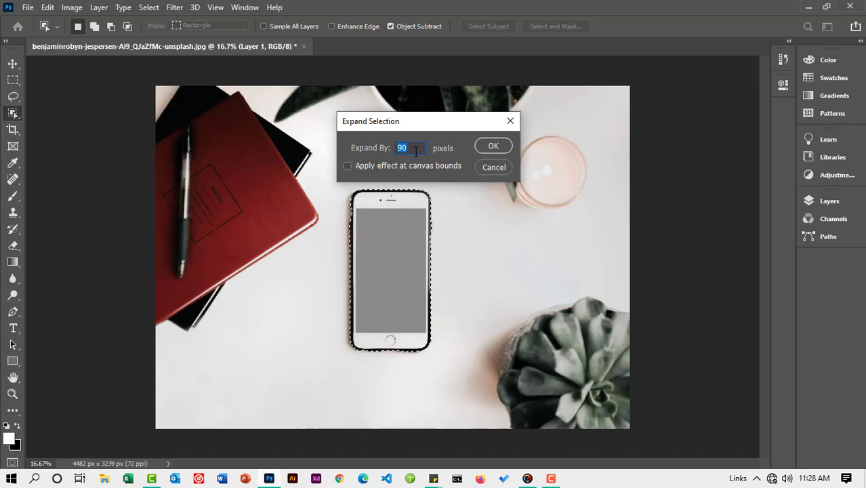
pyautogui.write('100')
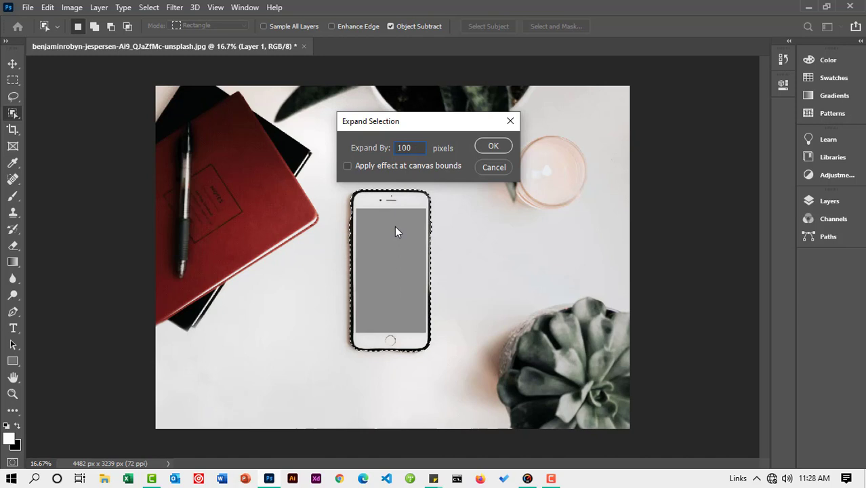
pyautogui.click(493, 146)
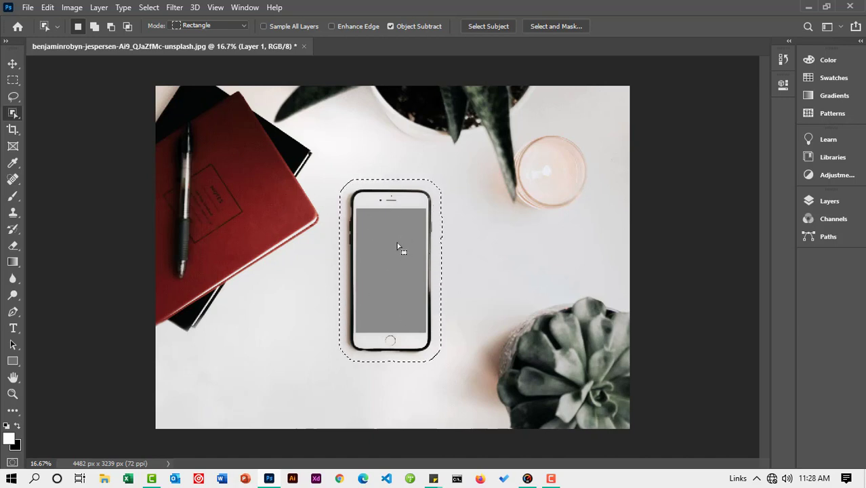
# Set up a Content-Aware Fill for the selection with Default color adaptation and output to the current layer.
pyautogui.click(50, 10)
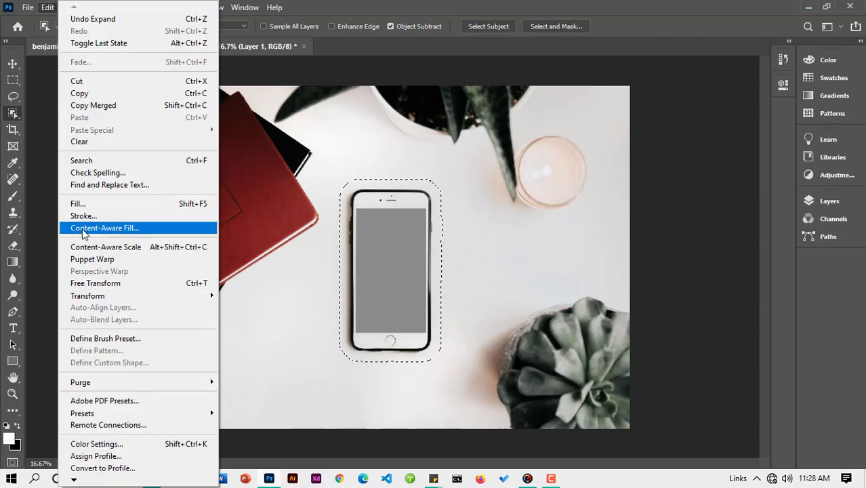
pyautogui.click(126, 229)
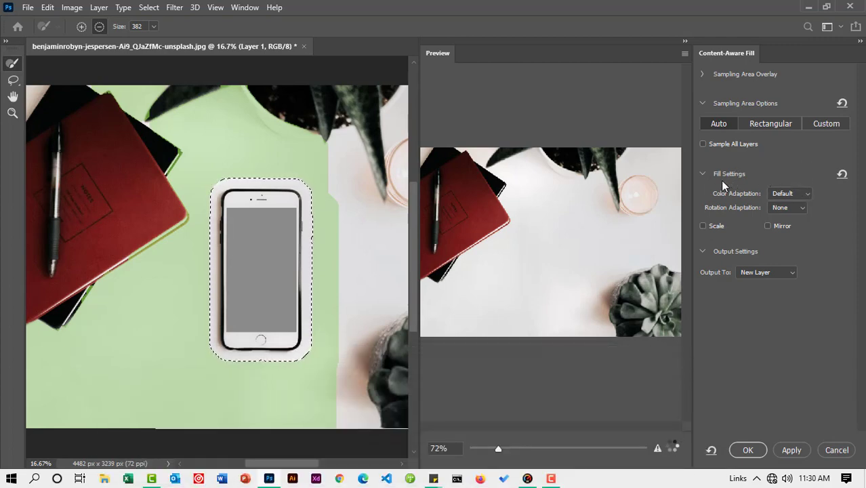
pyautogui.click(807, 196)
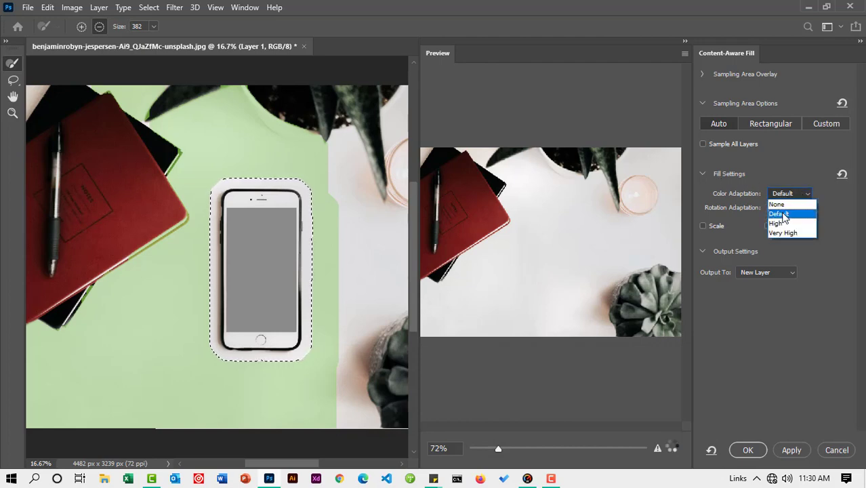
pyautogui.click(825, 235)
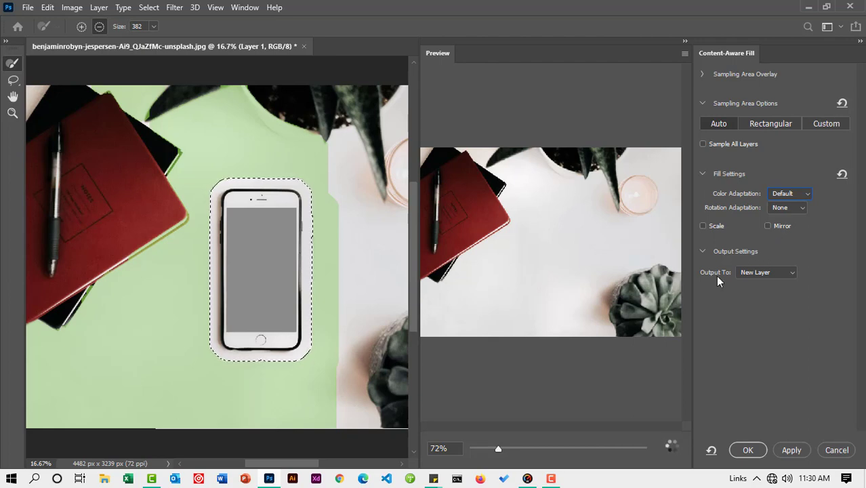
pyautogui.click(793, 274)
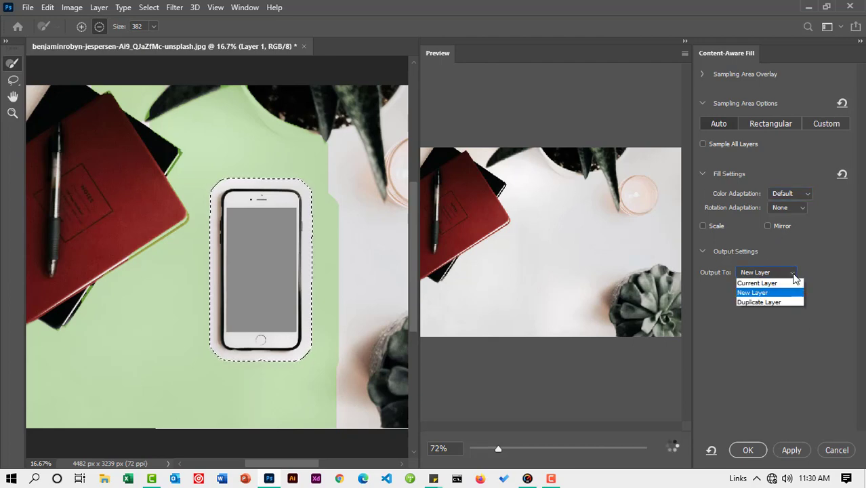
pyautogui.click(745, 283)
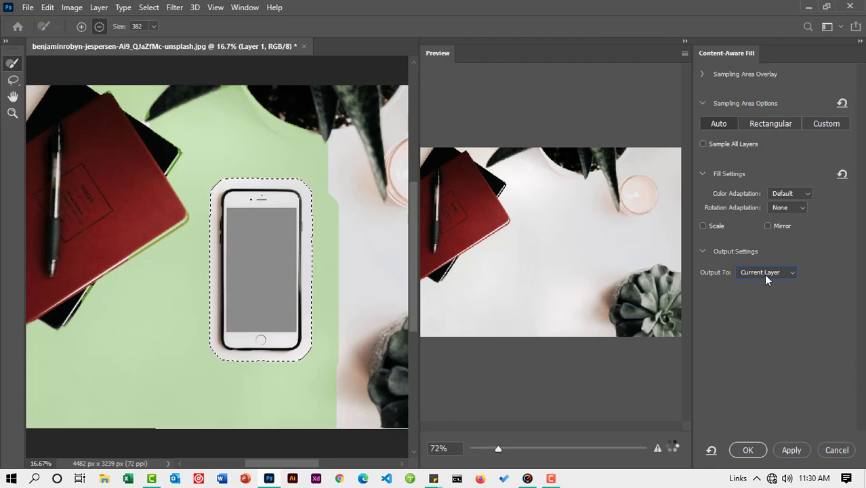
pyautogui.click(763, 274)
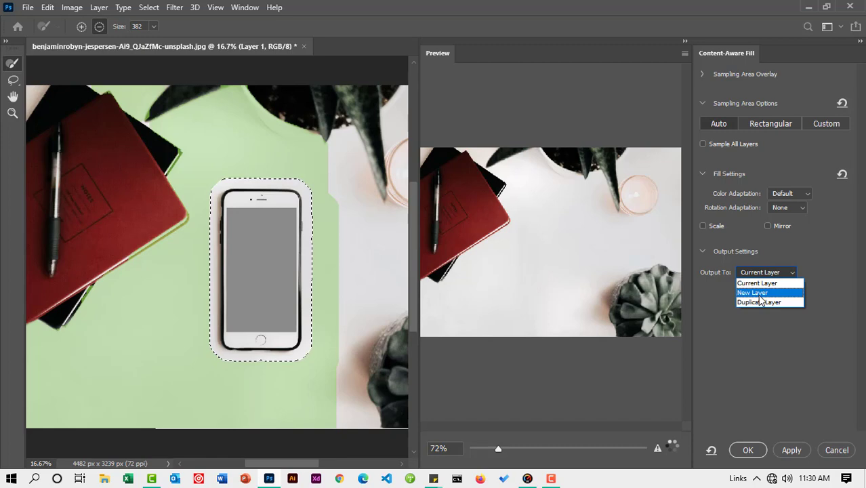
pyautogui.click(804, 274)
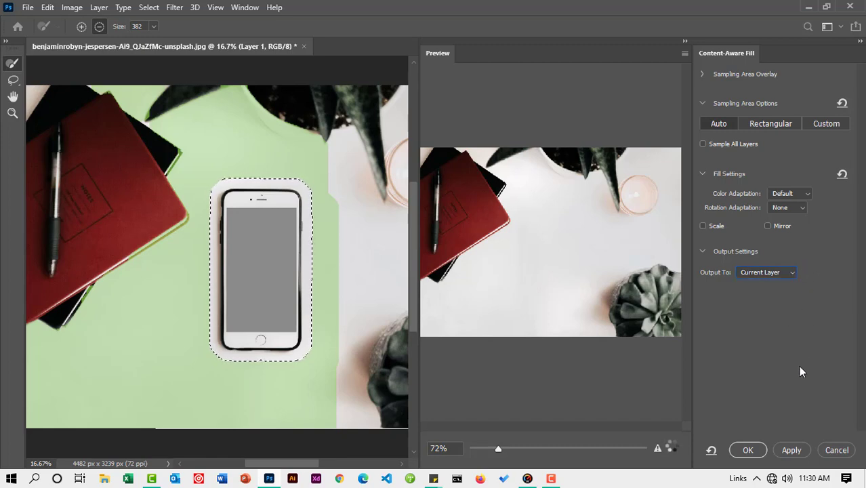
# Apply the Content-Aware Fill over the phone, confirm it and deselect the area.
pyautogui.click(790, 451)
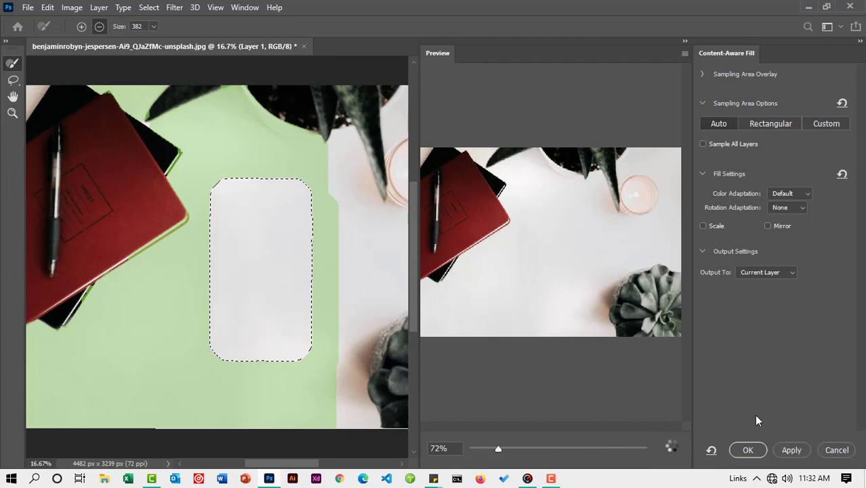
pyautogui.click(748, 451)
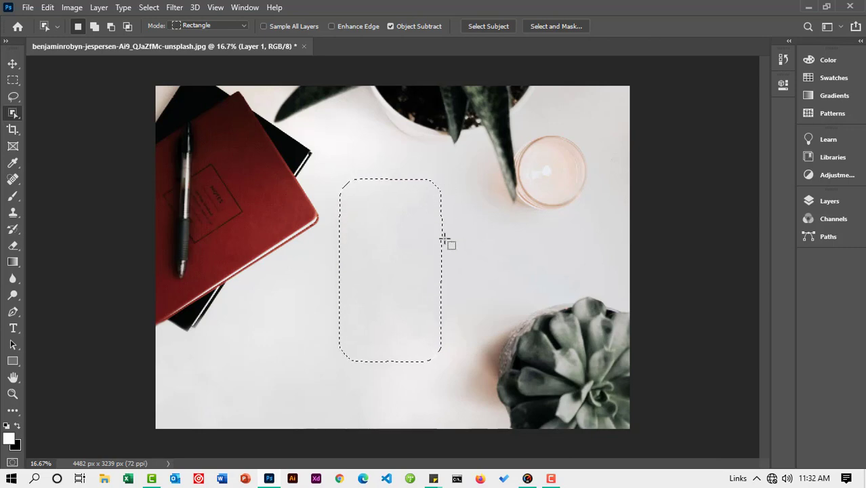
pyautogui.click(152, 8)
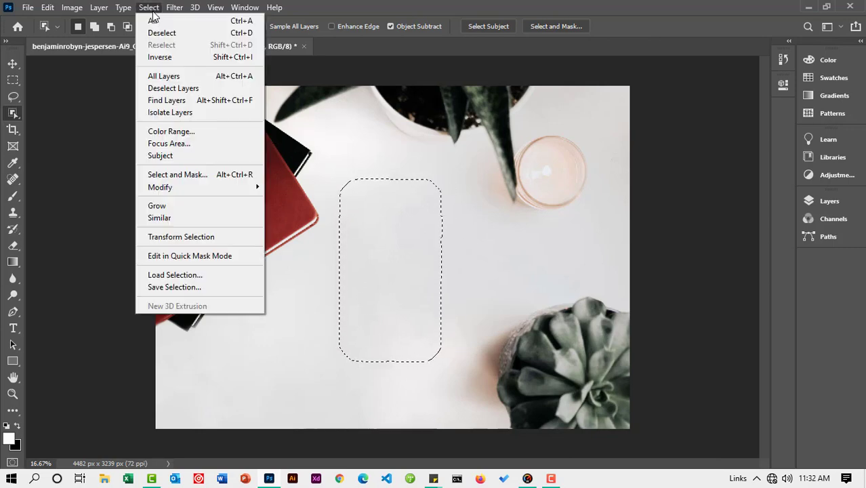
pyautogui.click(154, 32)
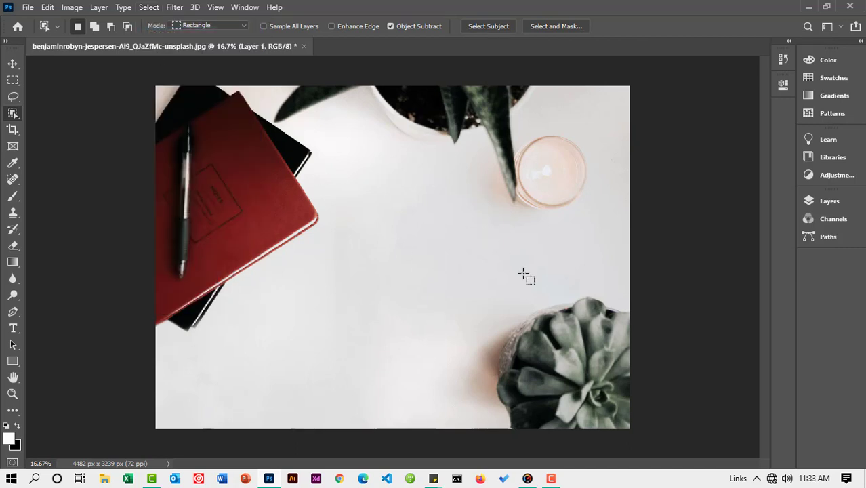
# Toggle the visibility of Layer 1 repeatedly to compare the desk photo before and after the phone's removal.
pyautogui.click(833, 202)
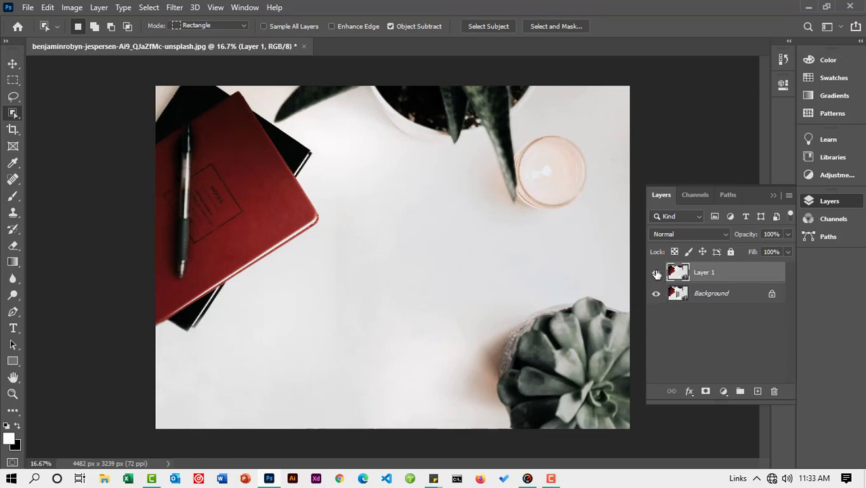
pyautogui.click(656, 272)
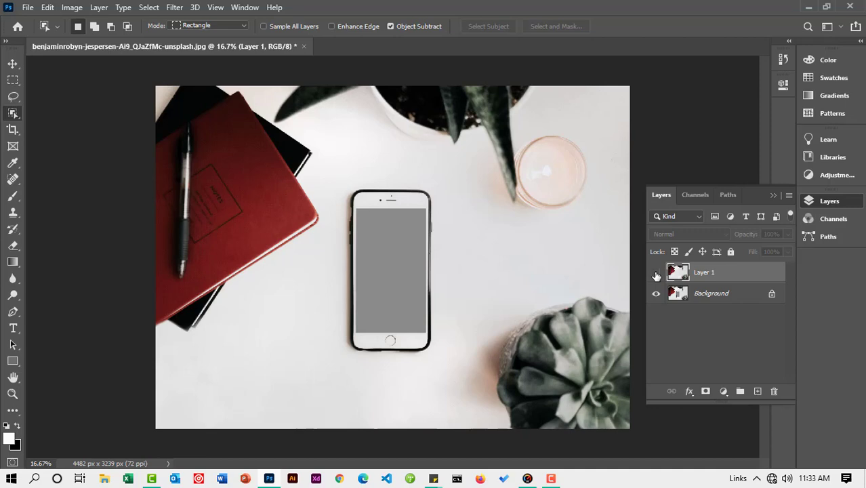
pyautogui.click(656, 273)
pyautogui.click(656, 273)
pyautogui.click(655, 273)
pyautogui.click(656, 273)
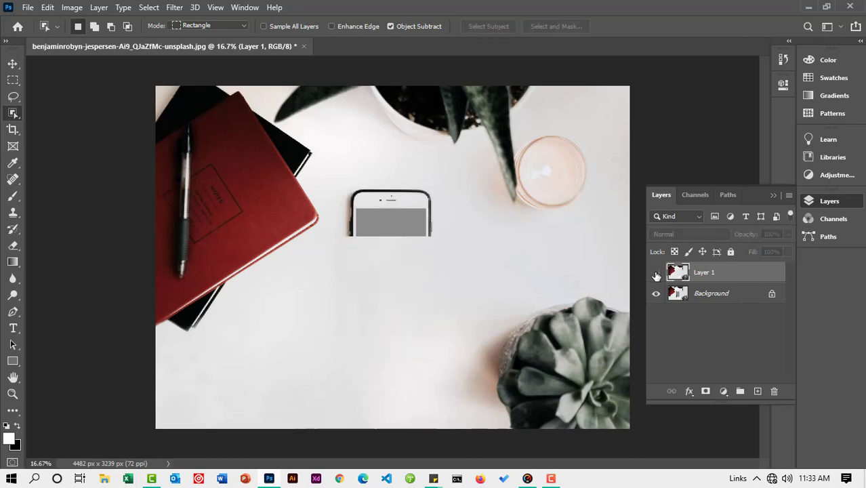
pyautogui.click(655, 273)
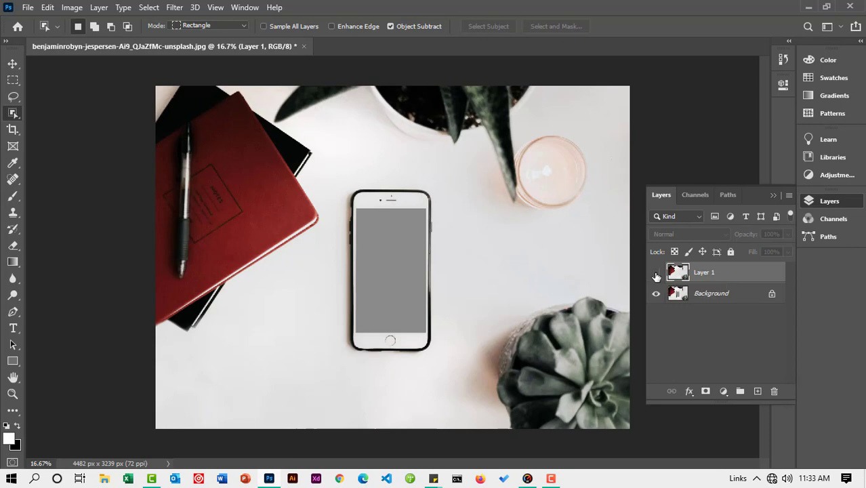
pyautogui.click(656, 273)
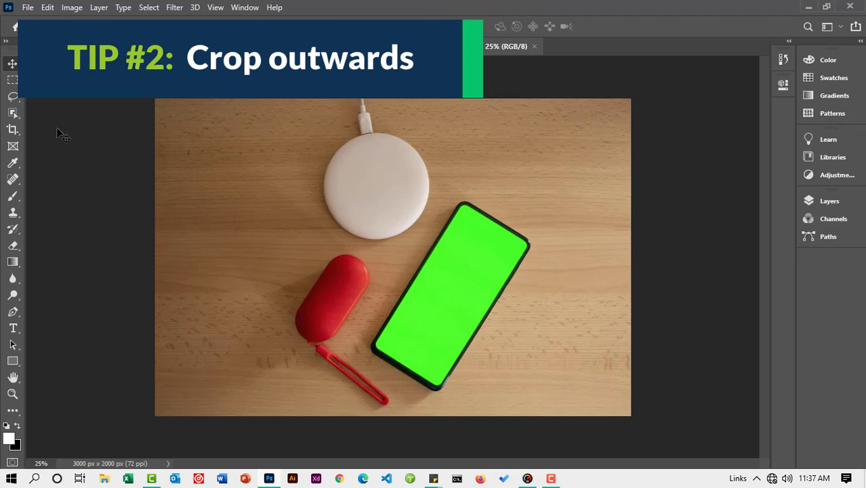
# Crop the wooden desk photo outwards horizontally to about 3536 px wide, with Content-Aware filling enabled.
pyautogui.click(12, 128)
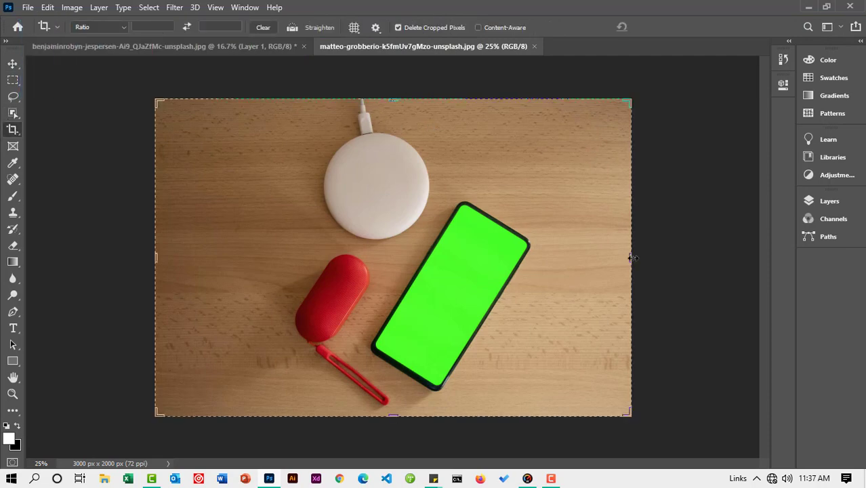
pyautogui.moveTo(632, 258)
pyautogui.mouseDown()
pyautogui.moveTo(601, 243)
pyautogui.moveTo(631, 244)
pyautogui.mouseUp()
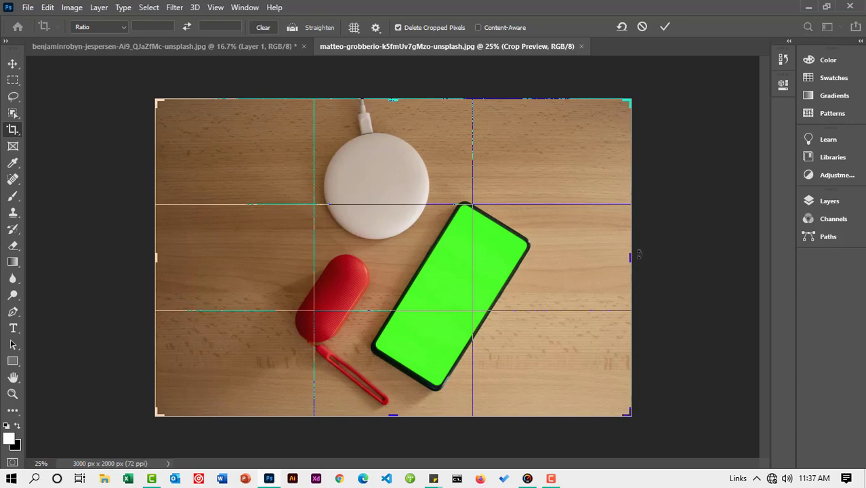
pyautogui.moveTo(638, 255); pyautogui.dragTo(693, 257)
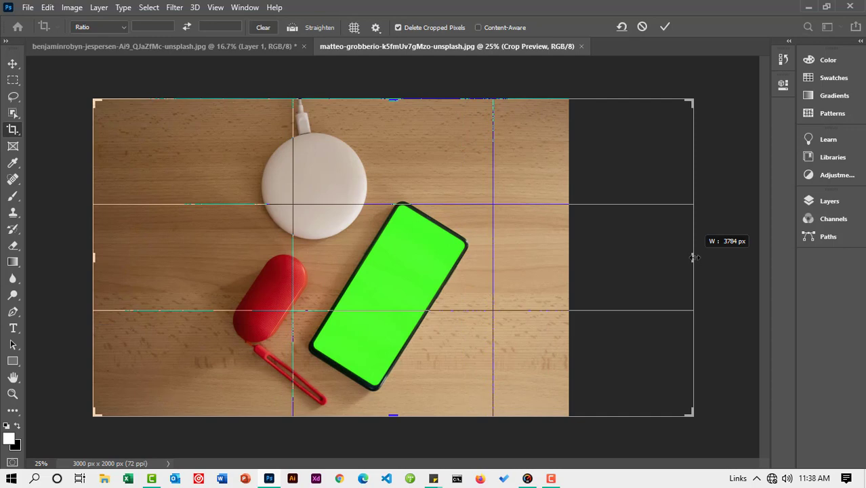
pyautogui.moveTo(694, 258); pyautogui.dragTo(674, 258)
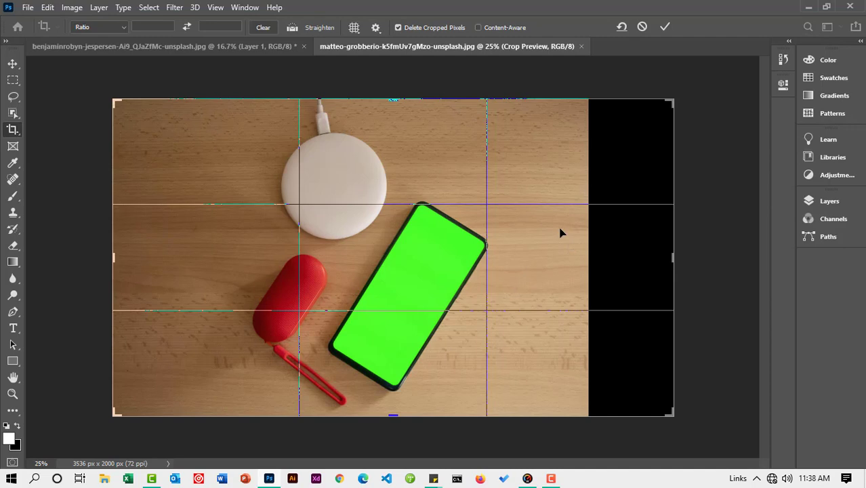
pyautogui.click(478, 27)
pyautogui.click(665, 27)
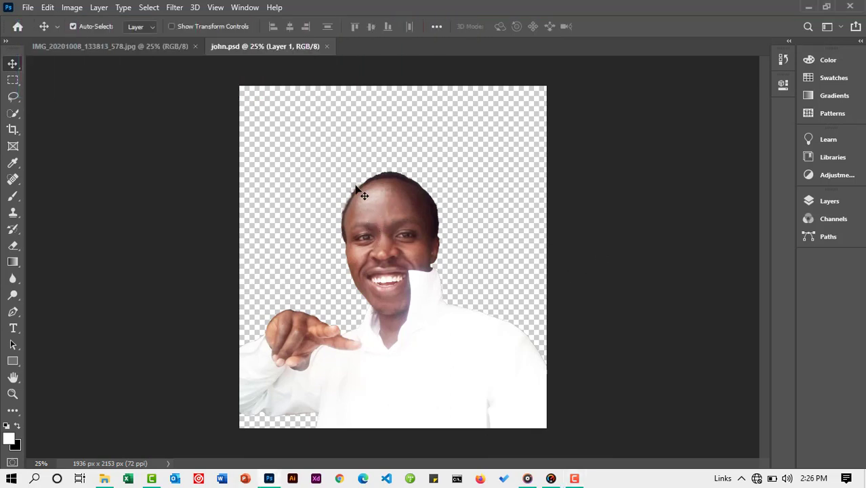
# Reposition the cut-out portrait slightly on its transparent canvas and compare it with the original photo.
pyautogui.moveTo(415, 235); pyautogui.dragTo(394, 271)
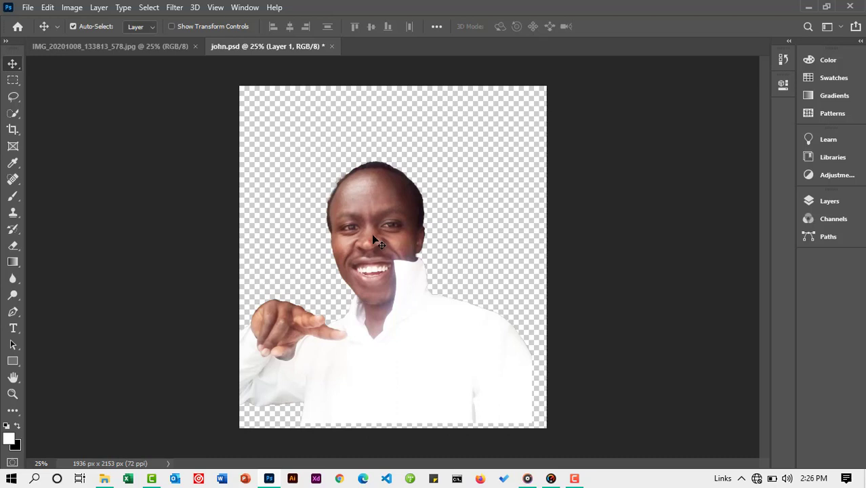
pyautogui.moveTo(367, 226); pyautogui.dragTo(375, 229)
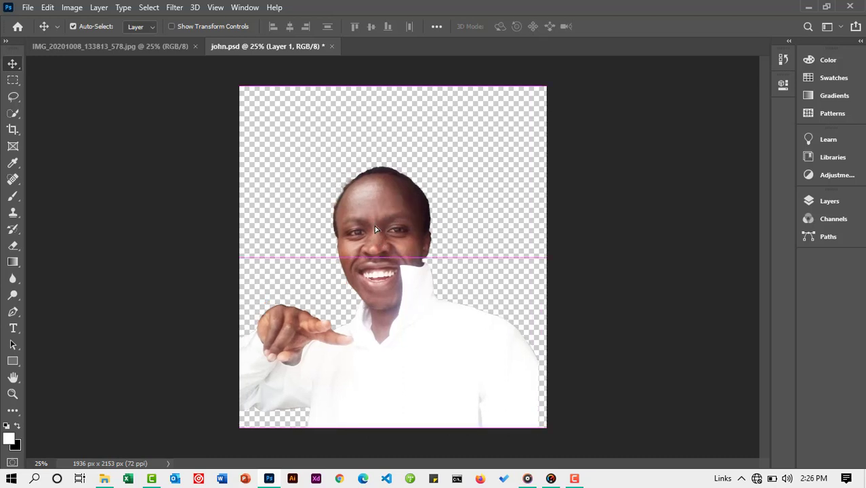
pyautogui.click(156, 47)
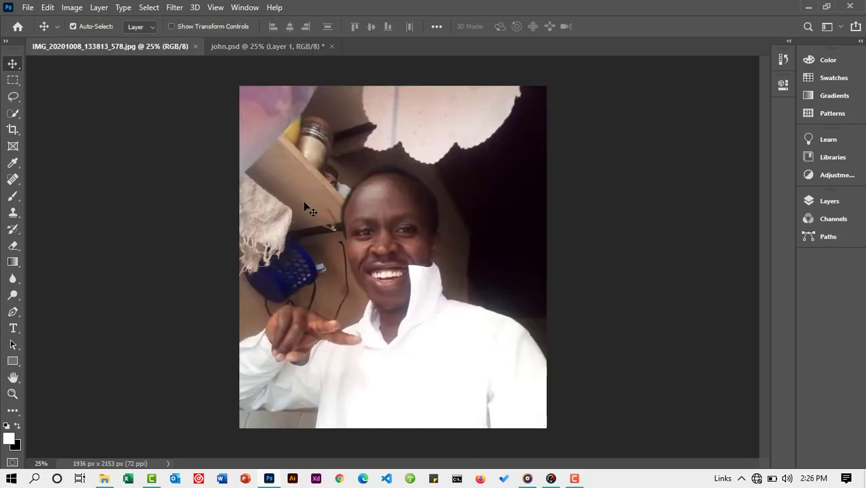
pyautogui.click(269, 49)
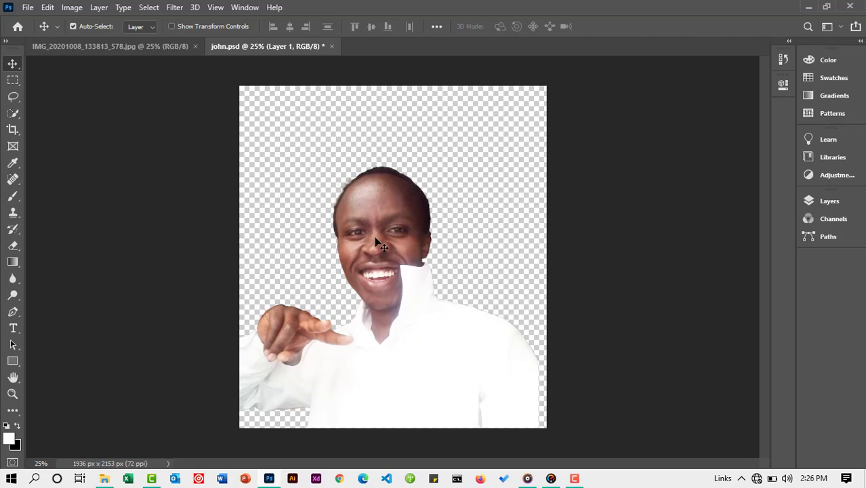
# Duplicate the Background layer of the original portrait photo and rename the copy Final Product.
pyautogui.click(136, 48)
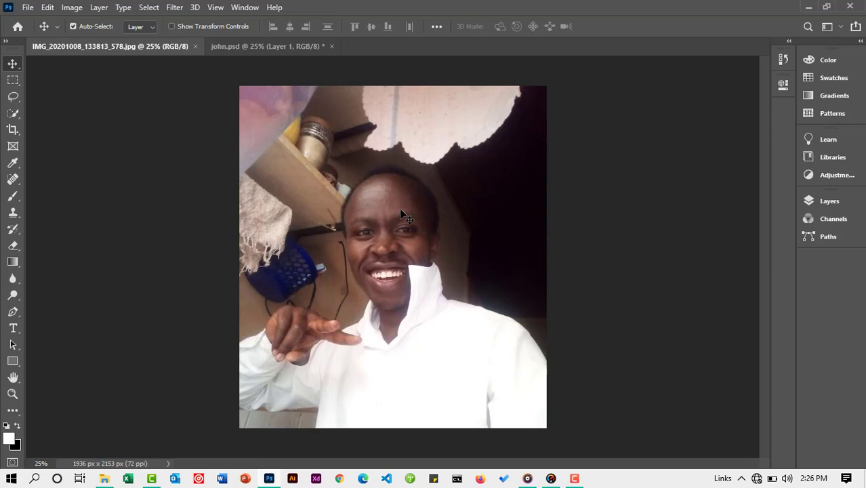
pyautogui.click(816, 201)
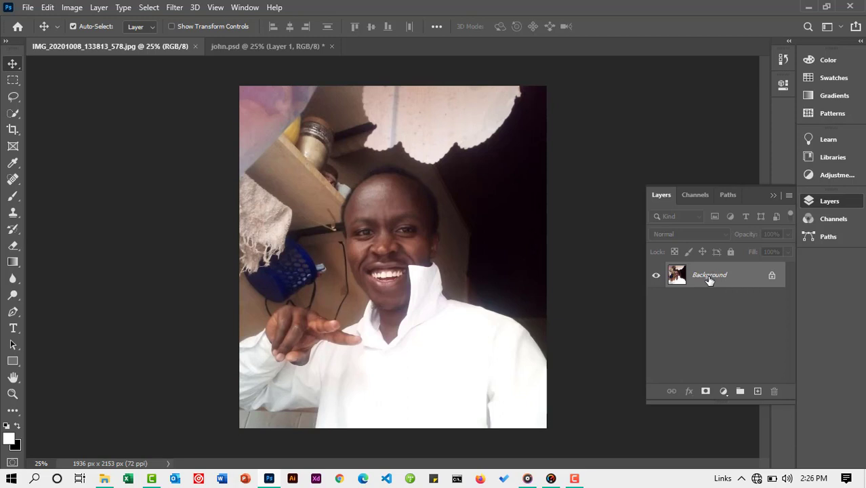
pyautogui.hotkey('ctrl', 'j')
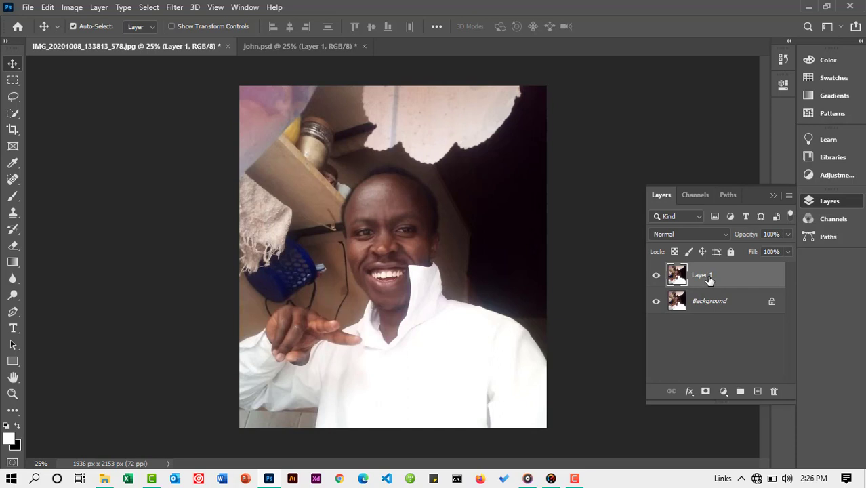
pyautogui.doubleClick(699, 275)
pyautogui.write('Final Product')
pyautogui.press('Return')
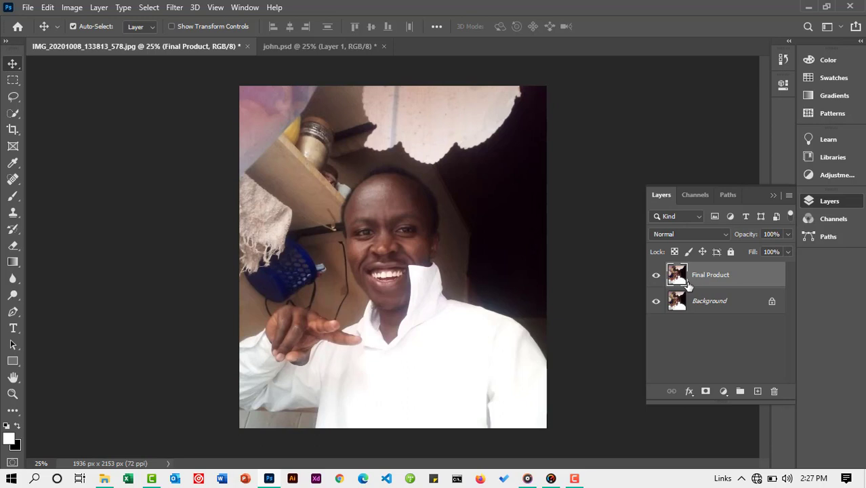
# Deselect all layers and examine the document's properties down to its quick actions.
pyautogui.click(715, 173)
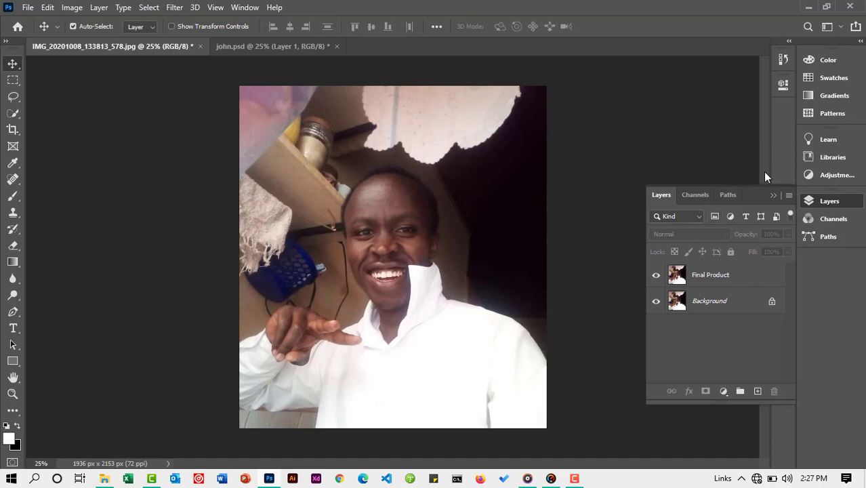
pyautogui.click(773, 195)
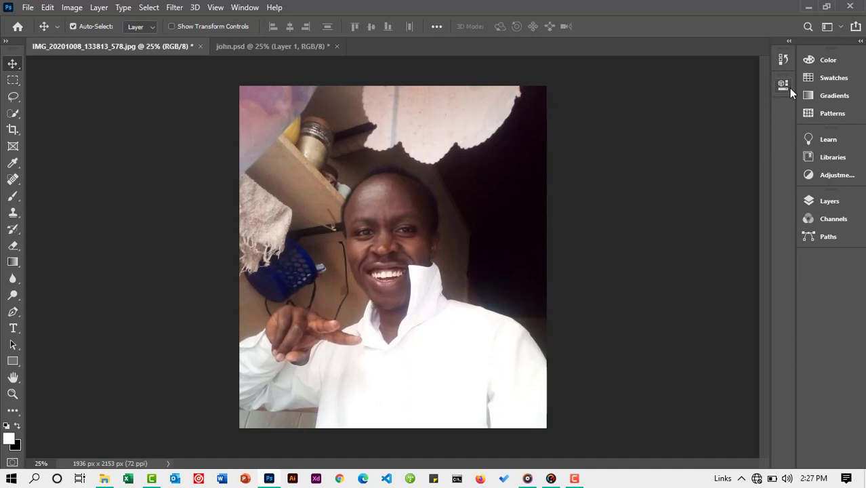
pyautogui.click(245, 8)
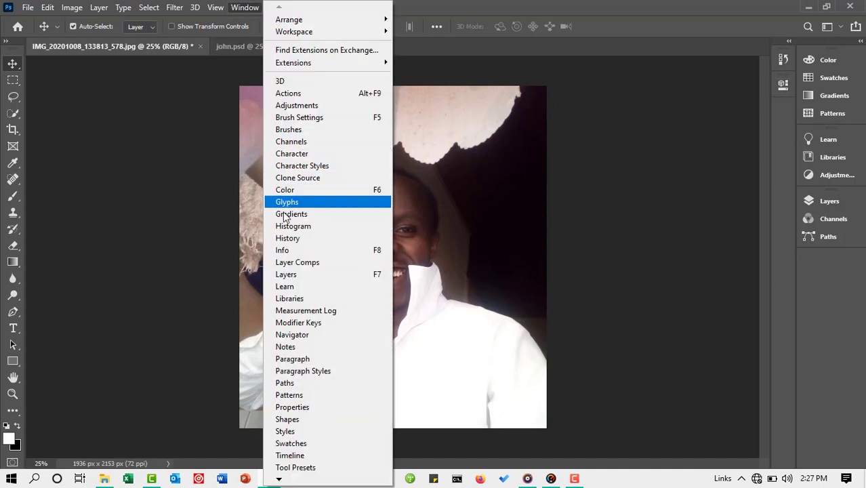
pyautogui.click(285, 408)
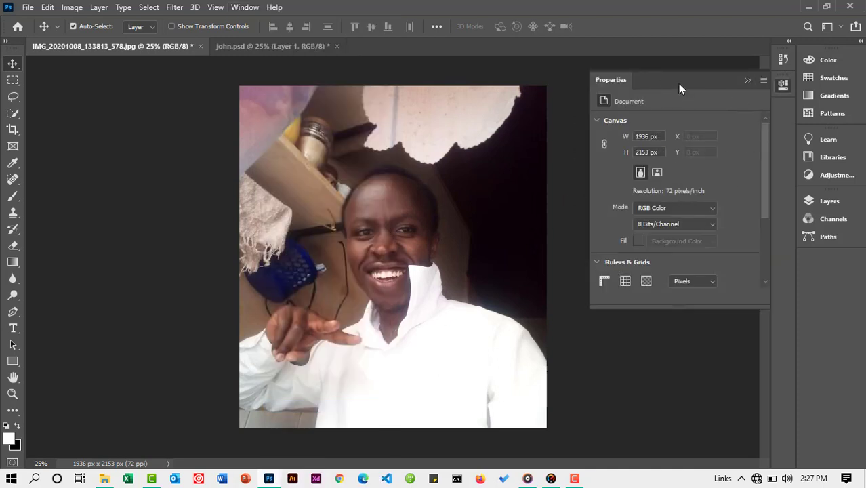
pyautogui.moveTo(680, 102); pyautogui.dragTo(786, 86)
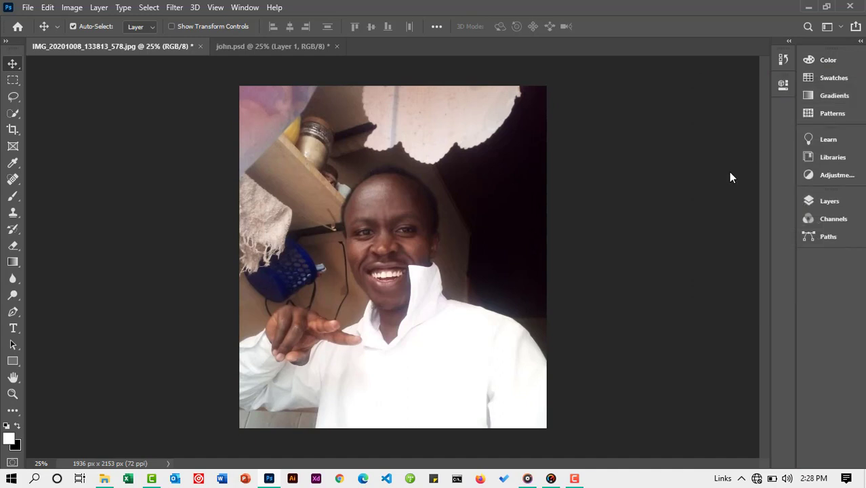
pyautogui.click(783, 86)
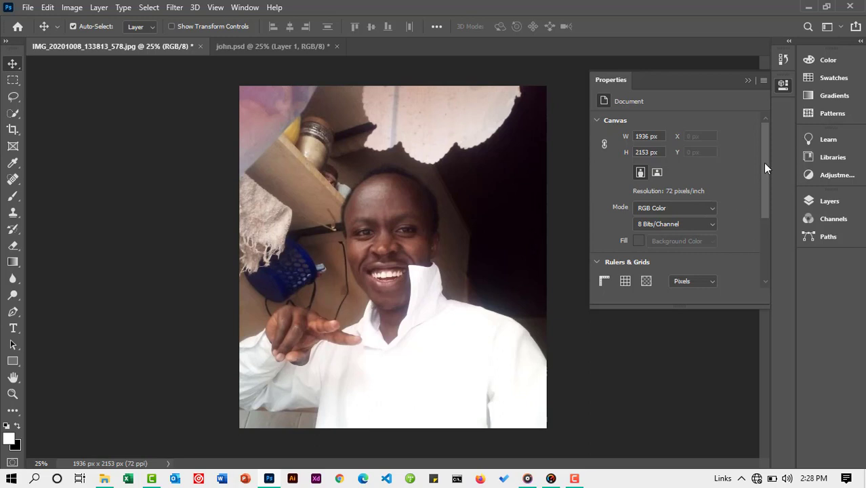
pyautogui.moveTo(764, 164); pyautogui.dragTo(761, 250)
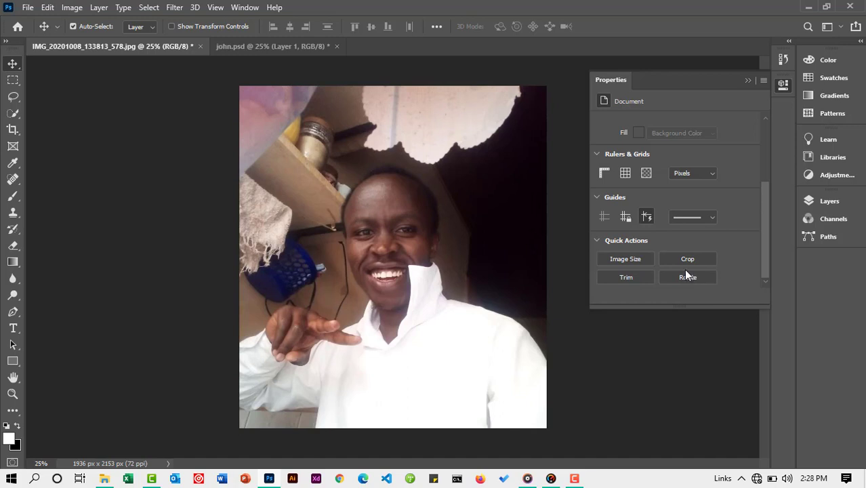
pyautogui.click(744, 82)
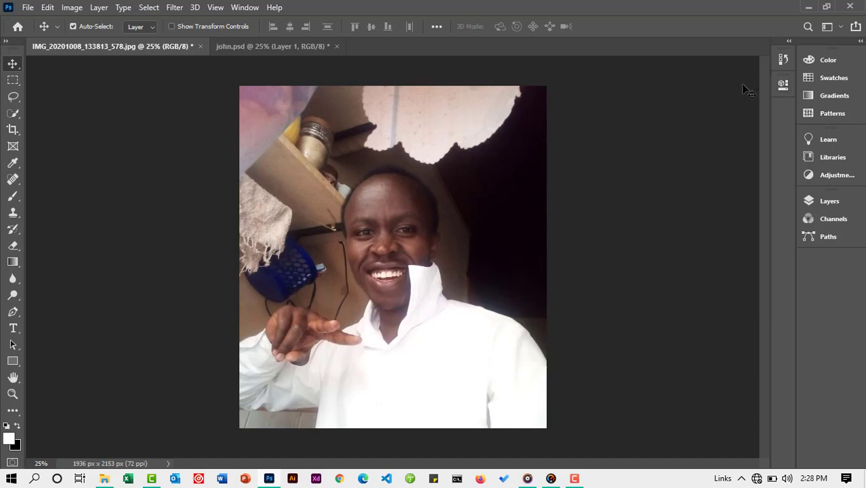
# Remove the background of the Final Product layer with the Remove Background quick action.
pyautogui.click(807, 201)
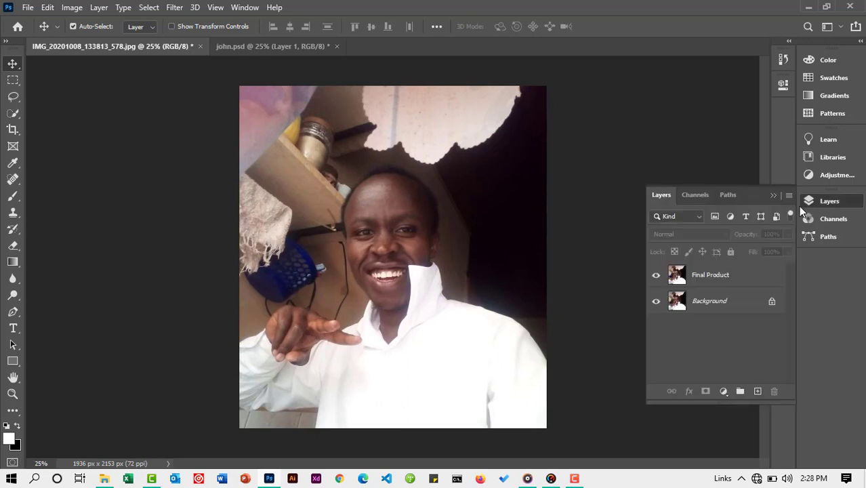
pyautogui.click(697, 278)
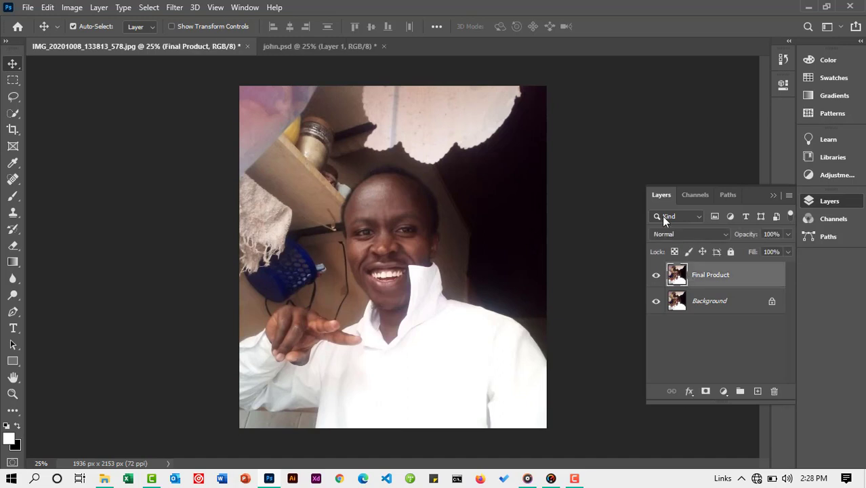
pyautogui.click(777, 86)
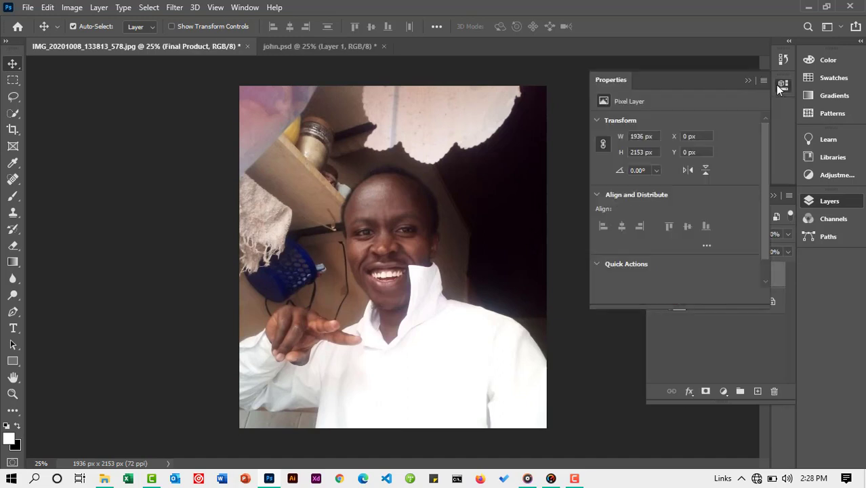
pyautogui.moveTo(763, 180); pyautogui.dragTo(761, 216)
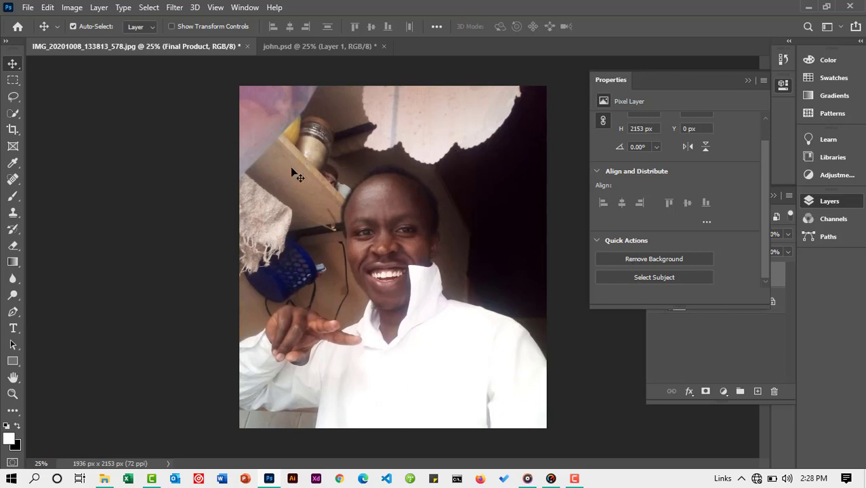
pyautogui.click(624, 260)
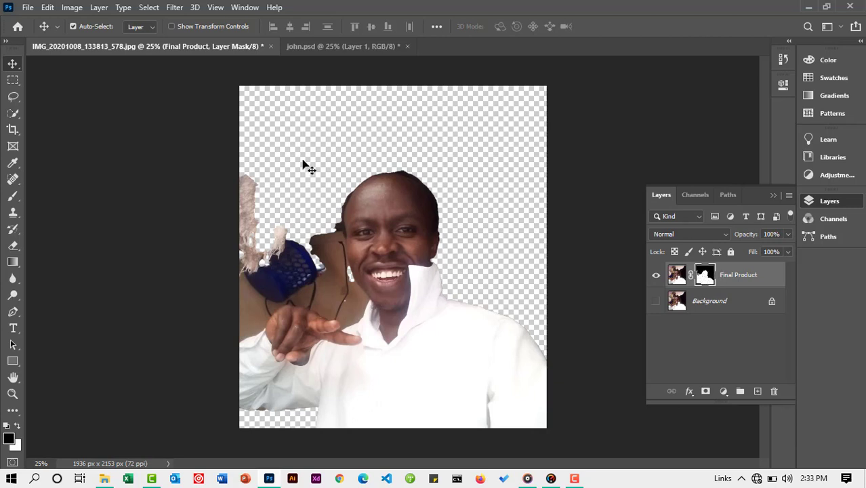
# Set up the Brush tool with a Hard Round tip of 80 px.
pyautogui.click(13, 197)
pyautogui.click(91, 26)
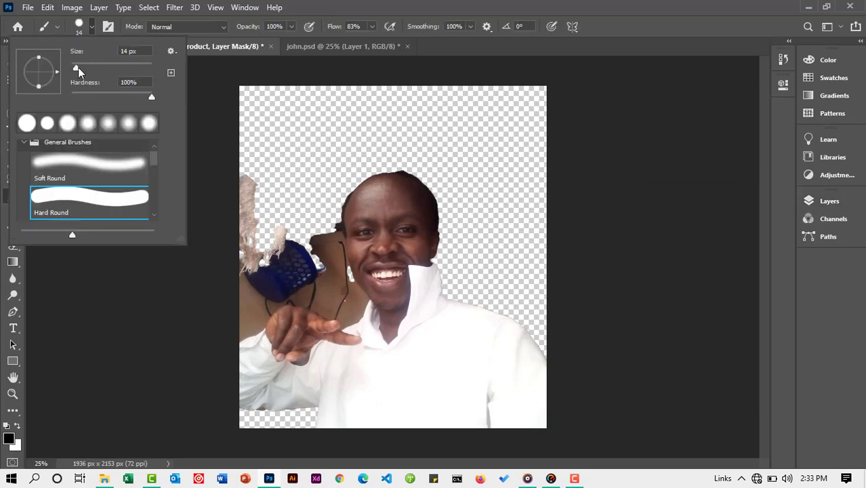
pyautogui.moveTo(76, 70); pyautogui.dragTo(87, 73)
pyautogui.moveTo(83, 70); pyautogui.dragTo(79, 70)
pyautogui.moveTo(86, 71); pyautogui.dragTo(102, 68)
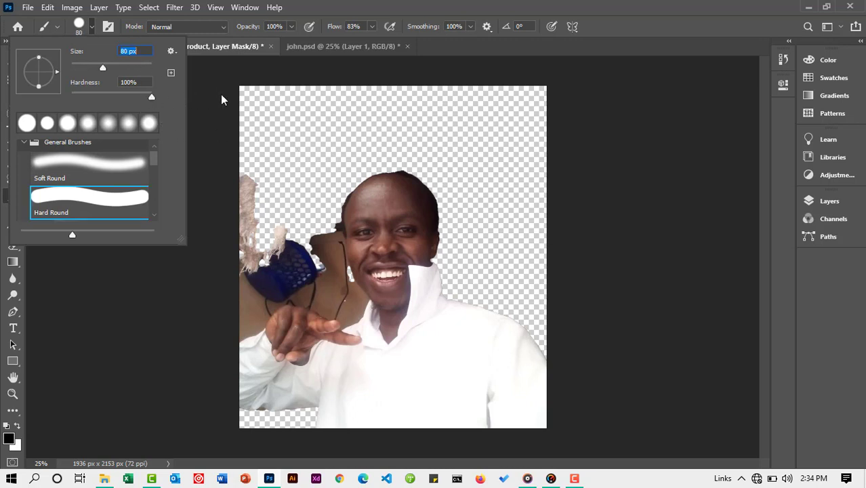
pyautogui.press('Tab')
pyautogui.click(92, 27)
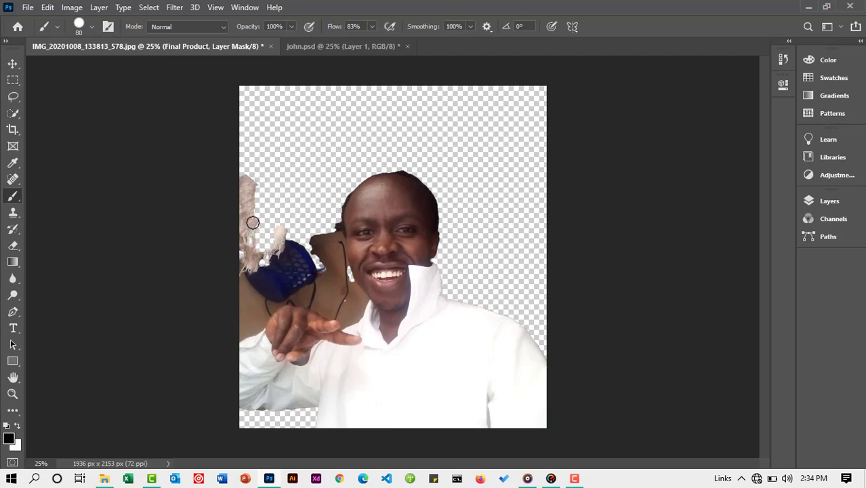
# Paint black on the layer mask over the leftover cloth, and restore the cloth by painting over it in white.
pyautogui.moveTo(254, 223); pyautogui.dragTo(254, 244)
pyautogui.moveTo(251, 213)
pyautogui.mouseDown()
pyautogui.moveTo(252, 226)
pyautogui.moveTo(250, 192)
pyautogui.mouseUp()
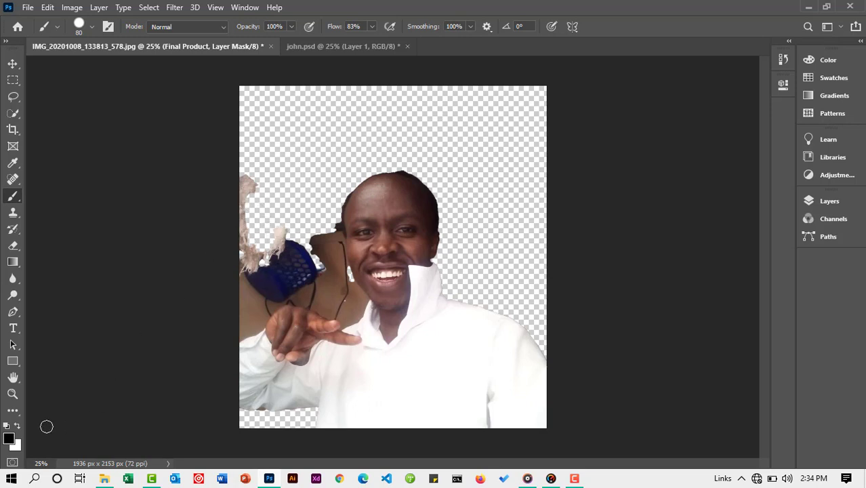
pyautogui.click(18, 427)
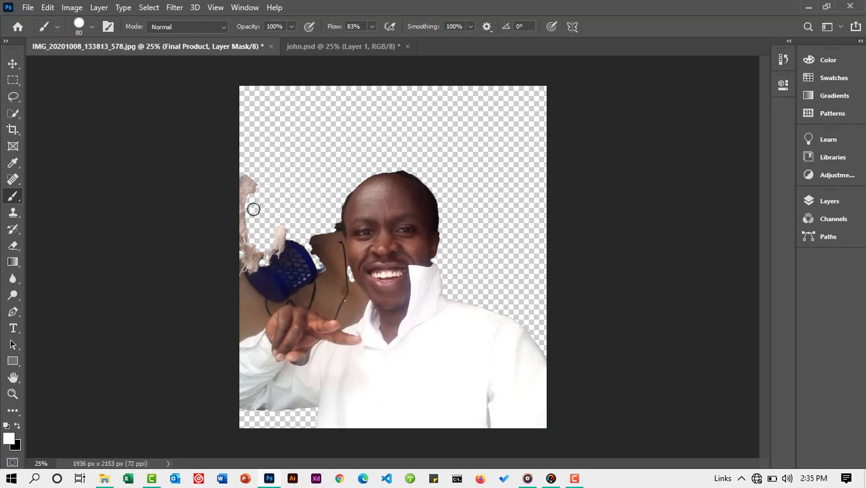
pyautogui.moveTo(253, 208)
pyautogui.mouseDown()
pyautogui.moveTo(252, 232)
pyautogui.moveTo(248, 200)
pyautogui.moveTo(247, 228)
pyautogui.moveTo(259, 185)
pyautogui.moveTo(259, 205)
pyautogui.moveTo(258, 216)
pyautogui.moveTo(252, 181)
pyautogui.moveTo(252, 235)
pyautogui.mouseUp()
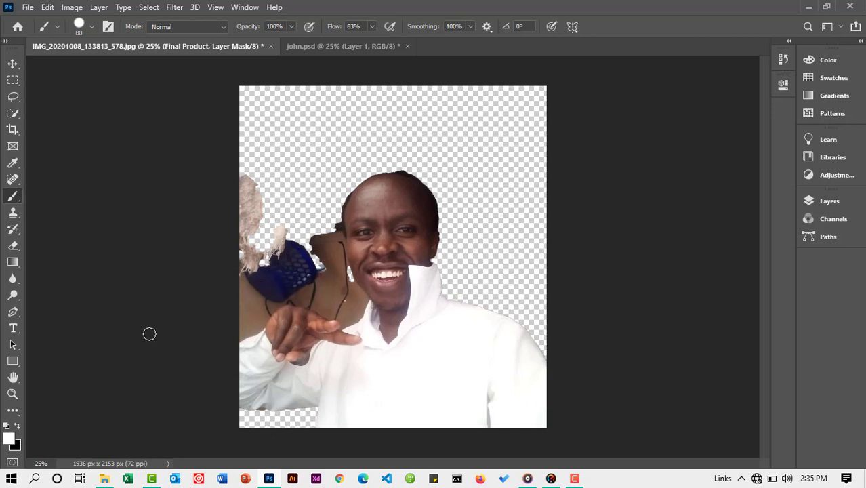
# Paint black on the layer mask to hide the leftover cloth, the blue basket and the brown background beside the face.
pyautogui.click(16, 426)
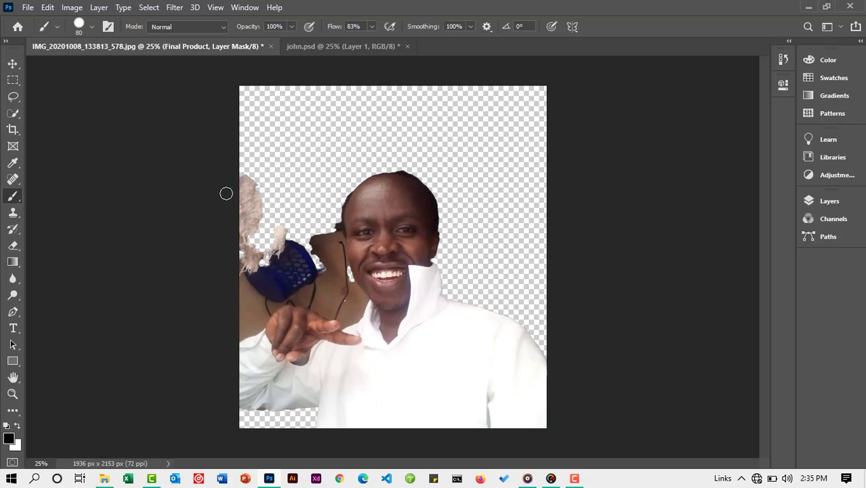
pyautogui.moveTo(249, 257)
pyautogui.mouseDown()
pyautogui.moveTo(249, 179)
pyautogui.moveTo(256, 250)
pyautogui.moveTo(240, 328)
pyautogui.moveTo(237, 199)
pyautogui.moveTo(241, 279)
pyautogui.moveTo(248, 229)
pyautogui.moveTo(245, 282)
pyautogui.mouseUp()
pyautogui.click(14, 394)
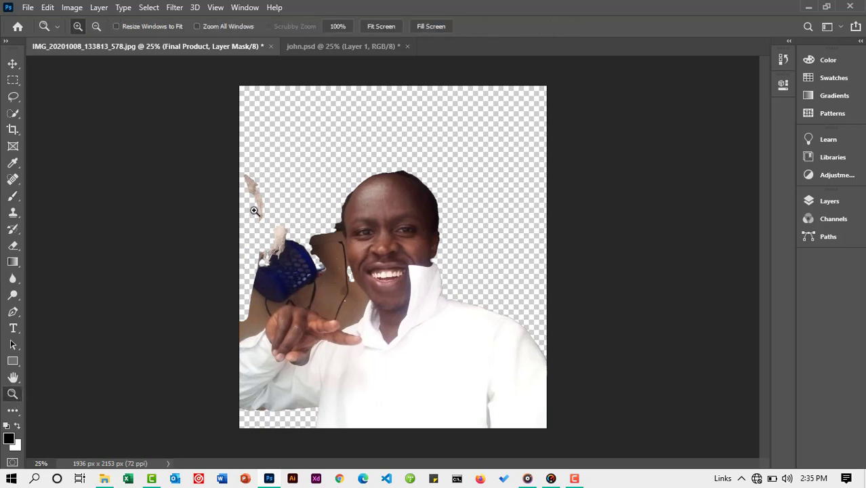
pyautogui.click(360, 280)
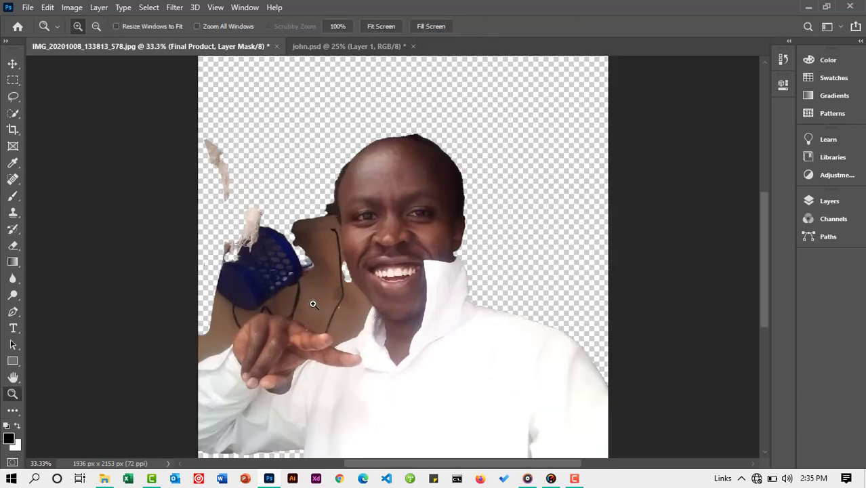
pyautogui.click(298, 301)
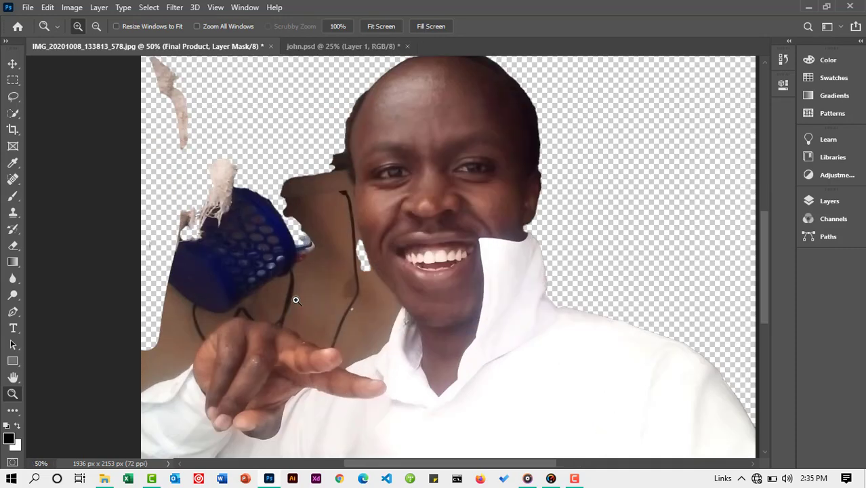
pyautogui.click(13, 196)
pyautogui.moveTo(214, 227)
pyautogui.mouseDown()
pyautogui.moveTo(203, 282)
pyautogui.moveTo(145, 377)
pyautogui.mouseUp()
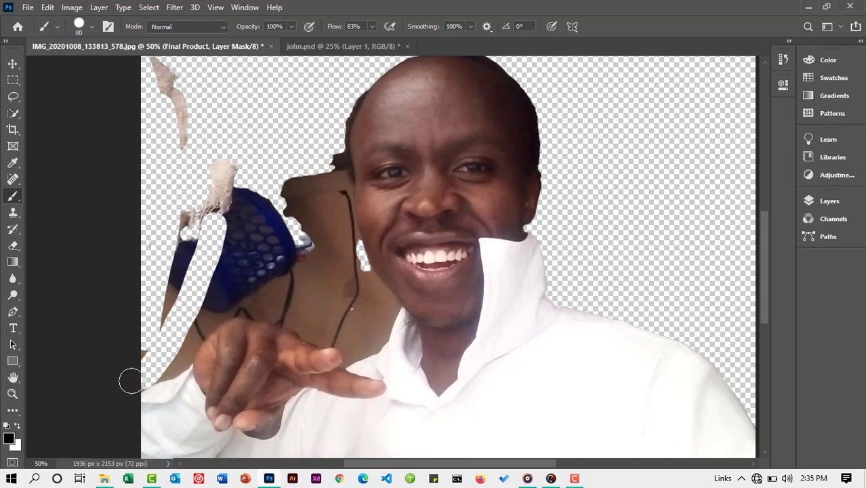
pyautogui.moveTo(145, 346)
pyautogui.mouseDown()
pyautogui.moveTo(185, 218)
pyautogui.moveTo(191, 129)
pyautogui.moveTo(180, 70)
pyautogui.moveTo(170, 63)
pyautogui.moveTo(152, 80)
pyautogui.moveTo(148, 62)
pyautogui.moveTo(198, 106)
pyautogui.moveTo(210, 170)
pyautogui.moveTo(202, 241)
pyautogui.moveTo(162, 315)
pyautogui.moveTo(194, 190)
pyautogui.moveTo(226, 166)
pyautogui.moveTo(265, 240)
pyautogui.moveTo(299, 232)
pyautogui.moveTo(330, 160)
pyautogui.moveTo(296, 221)
pyautogui.moveTo(229, 268)
pyautogui.moveTo(192, 320)
pyautogui.moveTo(260, 293)
pyautogui.moveTo(357, 324)
pyautogui.moveTo(327, 245)
pyautogui.moveTo(322, 184)
pyautogui.moveTo(335, 225)
pyautogui.moveTo(336, 216)
pyautogui.moveTo(328, 161)
pyautogui.moveTo(305, 193)
pyautogui.moveTo(255, 208)
pyautogui.moveTo(231, 234)
pyautogui.moveTo(220, 274)
pyautogui.moveTo(225, 162)
pyautogui.moveTo(263, 206)
pyautogui.moveTo(214, 162)
pyautogui.moveTo(333, 184)
pyautogui.moveTo(371, 302)
pyautogui.moveTo(305, 280)
pyautogui.moveTo(281, 260)
pyautogui.mouseUp()
# Mask out the remaining brown background beside the sleeve and above the hand in black, undoing the stray stroke.
pyautogui.keyDown('ctrl'); pyautogui.click(239, 346); pyautogui.keyUp('ctrl')
pyautogui.keyDown('ctrl'); pyautogui.click(193, 430); pyautogui.keyUp('ctrl')
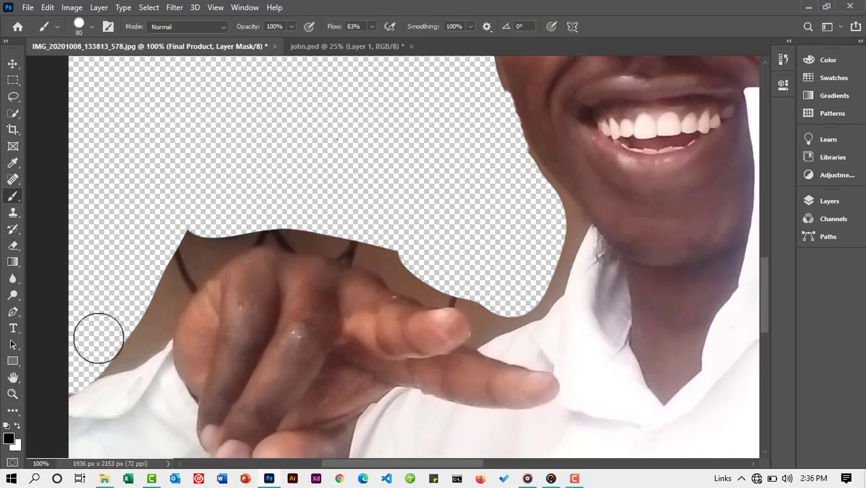
pyautogui.moveTo(99, 339)
pyautogui.mouseDown()
pyautogui.moveTo(309, 223)
pyautogui.moveTo(461, 279)
pyautogui.mouseUp()
pyautogui.hotkey('ctrl', 'z')
pyautogui.moveTo(230, 238)
pyautogui.mouseDown()
pyautogui.moveTo(180, 286)
pyautogui.moveTo(143, 349)
pyautogui.moveTo(95, 363)
pyautogui.moveTo(139, 344)
pyautogui.mouseUp()
# Paint black on the layer mask with a 47 px brush to hide the brown background along the sleeve edge and above the hand.
pyautogui.keyDown('ctrl'); pyautogui.click(159, 388); pyautogui.keyUp('ctrl')
pyautogui.keyDown('ctrl'); pyautogui.click(160, 388); pyautogui.keyUp('ctrl')
pyautogui.press('b')
pyautogui.hscroll(-5, 159, 388)
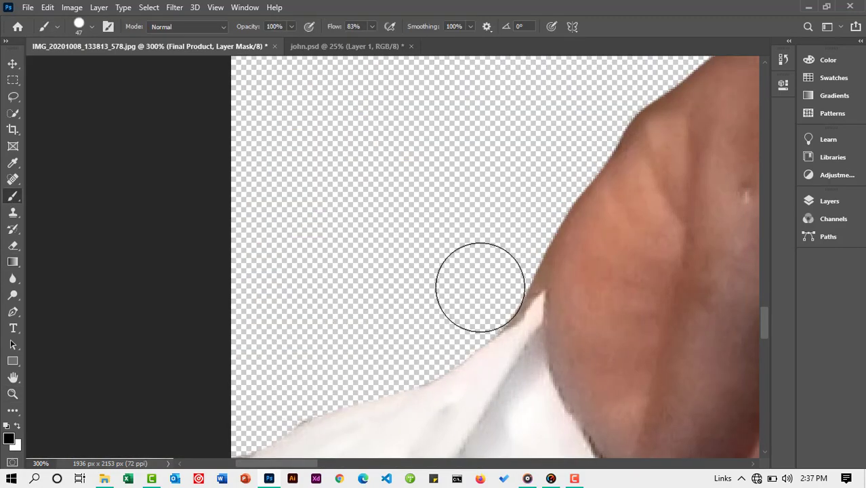
pyautogui.hscroll(5, 284, 434)
pyautogui.moveTo(309, 228); pyautogui.dragTo(661, 290)
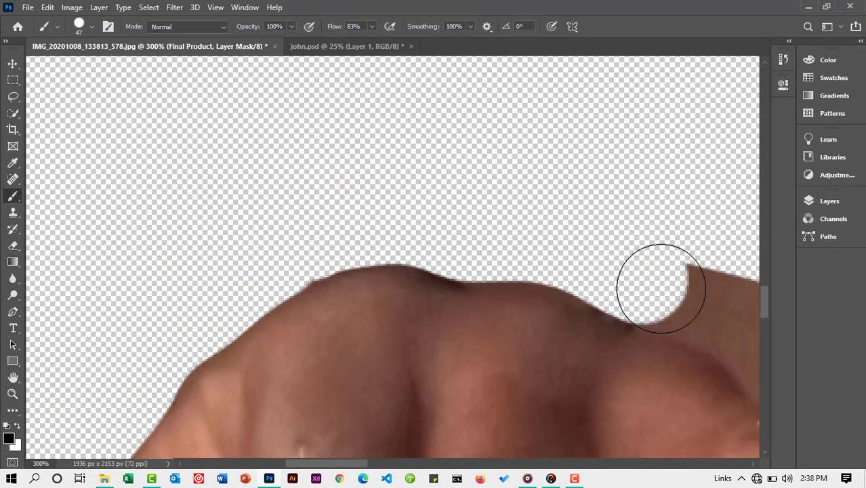
pyautogui.hscroll(4, 661, 290)
pyautogui.moveTo(379, 251); pyautogui.dragTo(456, 291)
pyautogui.hscroll(5, 456, 292)
# Reduce the brush to 17 px and mask out the brown background between the fingertip and the shirt.
pyautogui.click(91, 27)
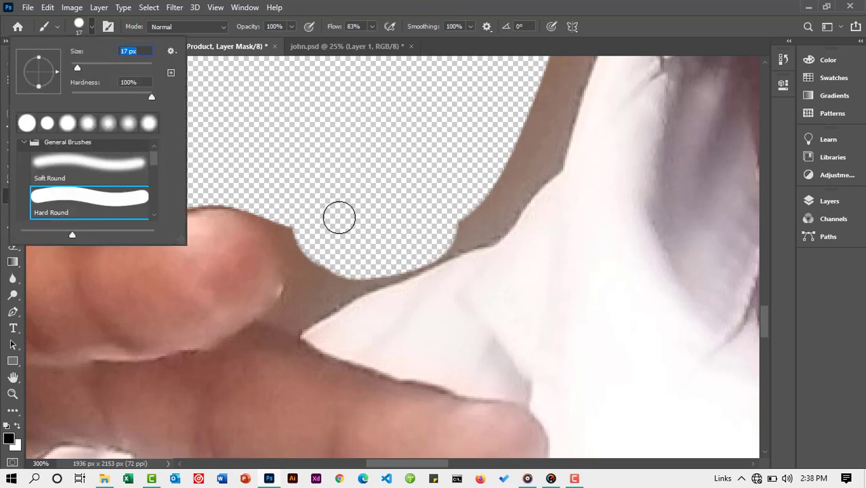
pyautogui.moveTo(298, 298)
pyautogui.mouseDown()
pyautogui.moveTo(498, 203)
pyautogui.moveTo(505, 224)
pyautogui.mouseUp()
pyautogui.moveTo(311, 239); pyautogui.dragTo(297, 304)
pyautogui.hscroll(5, 297, 303)
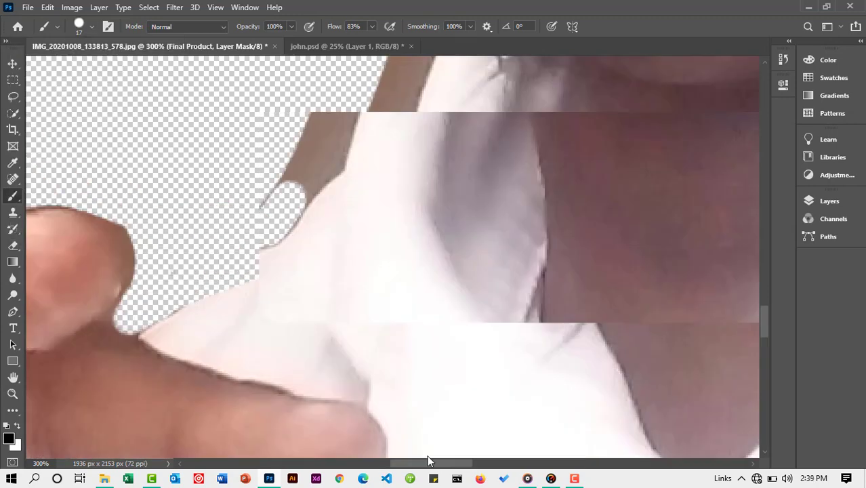
# Mask out the remaining brown strip along the shirt collar and the jawline in black.
pyautogui.moveTo(305, 271)
pyautogui.mouseDown()
pyautogui.moveTo(348, 177)
pyautogui.moveTo(333, 241)
pyautogui.moveTo(291, 261)
pyautogui.mouseUp()
pyautogui.scroll(5, 349, 172)
pyautogui.moveTo(349, 172)
pyautogui.mouseDown()
pyautogui.moveTo(388, 217)
pyautogui.moveTo(368, 340)
pyautogui.moveTo(340, 408)
pyautogui.moveTo(356, 335)
pyautogui.moveTo(344, 210)
pyautogui.moveTo(398, 251)
pyautogui.mouseUp()
pyautogui.scroll(-4, 398, 251)
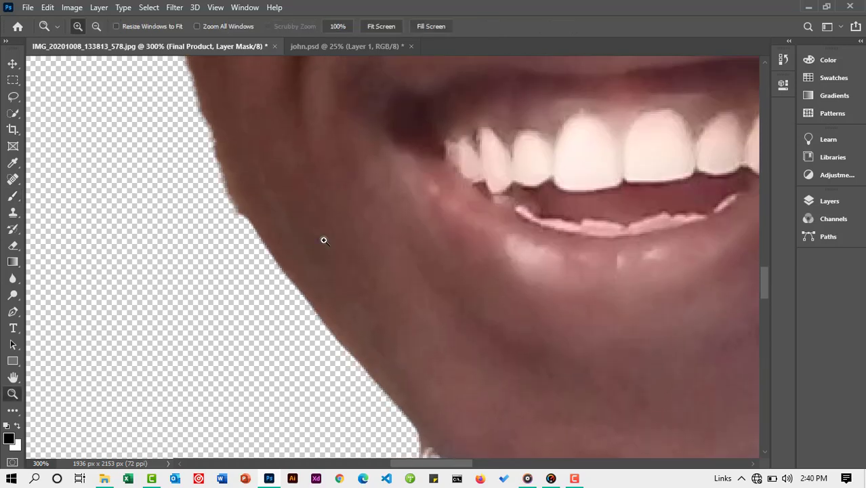
pyautogui.scroll(3, 287, 235)
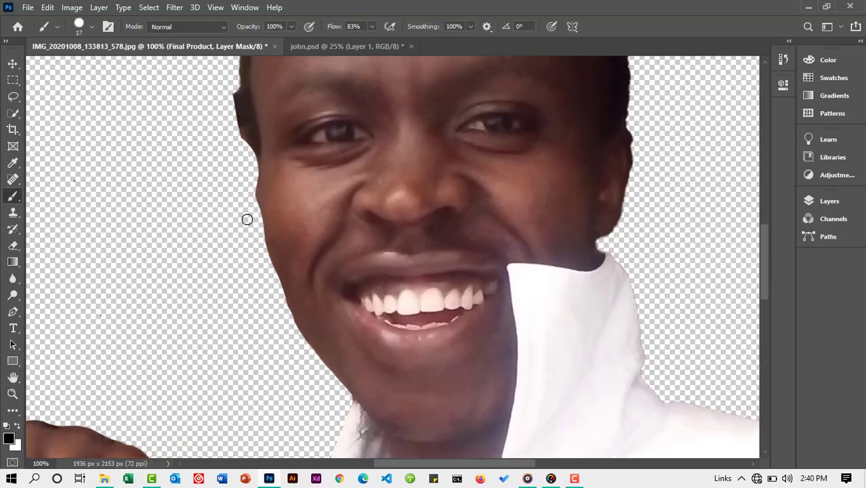
pyautogui.scroll(2, 256, 223)
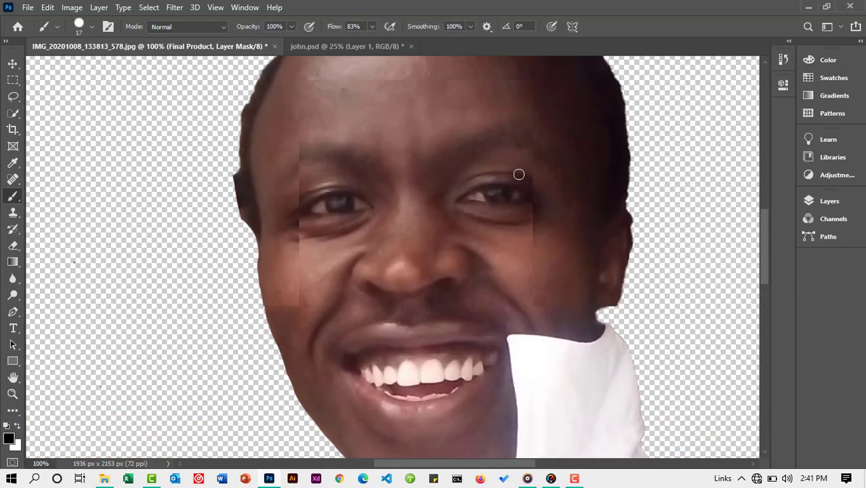
pyautogui.scroll(-2, 518, 174)
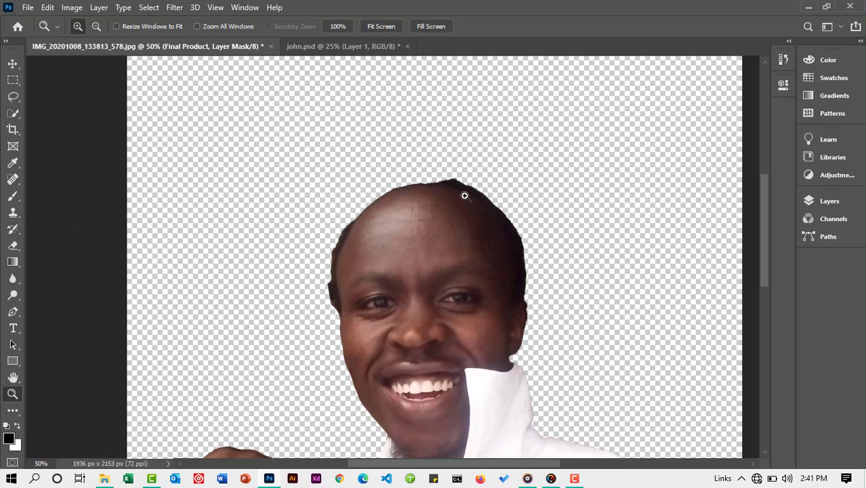
# Restore the missing hair around the top and sides of the head by painting white on the layer mask with a 45 px brush.
pyautogui.click(13, 196)
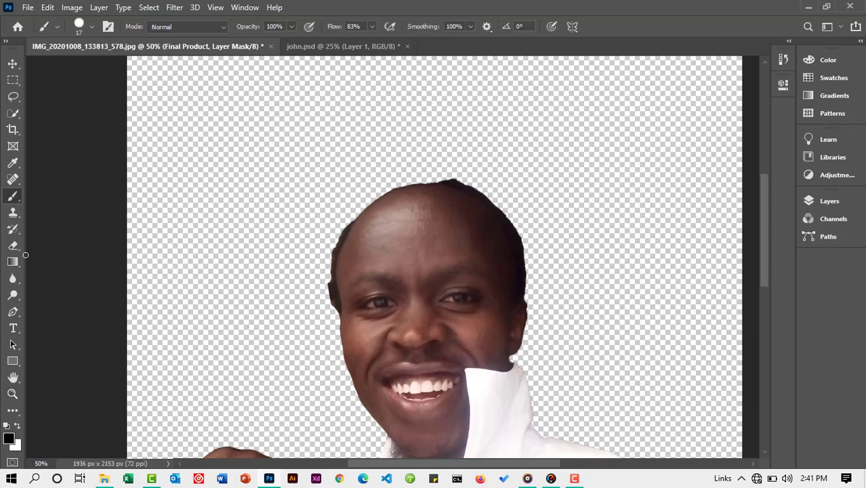
pyautogui.click(19, 427)
pyautogui.click(93, 26)
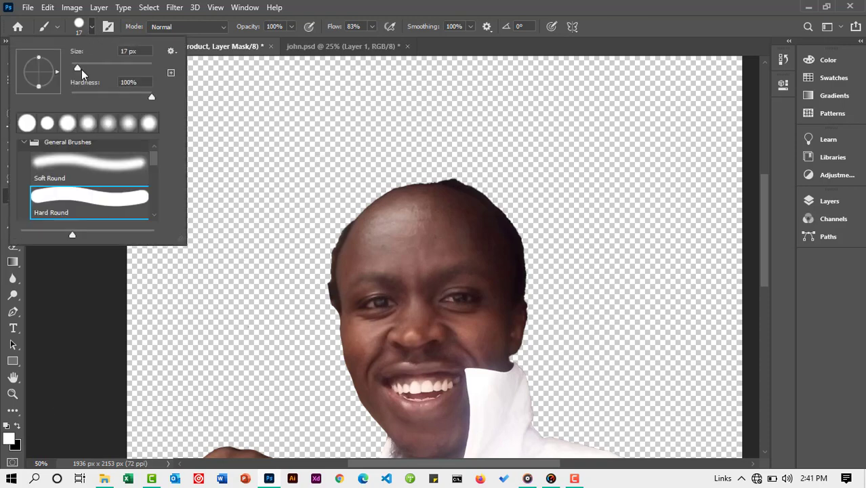
pyautogui.moveTo(86, 66); pyautogui.dragTo(89, 66)
pyautogui.moveTo(358, 222); pyautogui.dragTo(393, 197)
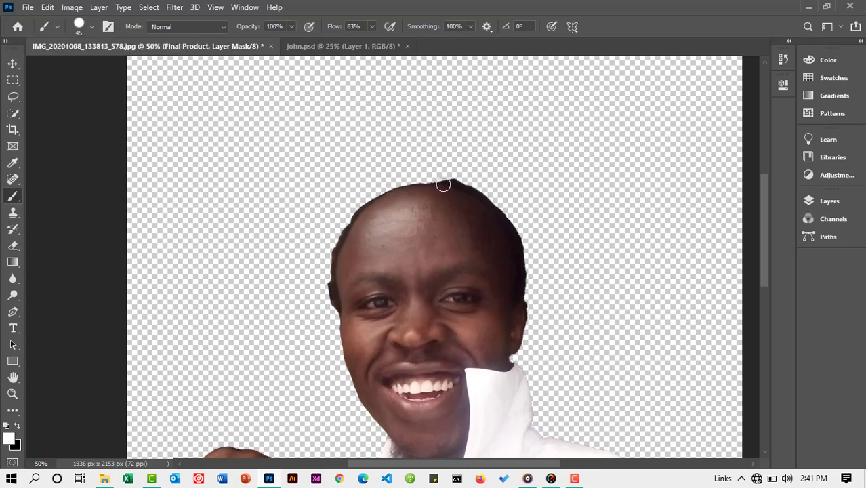
pyautogui.moveTo(443, 185)
pyautogui.mouseDown()
pyautogui.moveTo(401, 185)
pyautogui.moveTo(359, 206)
pyautogui.moveTo(339, 257)
pyautogui.moveTo(337, 292)
pyautogui.mouseUp()
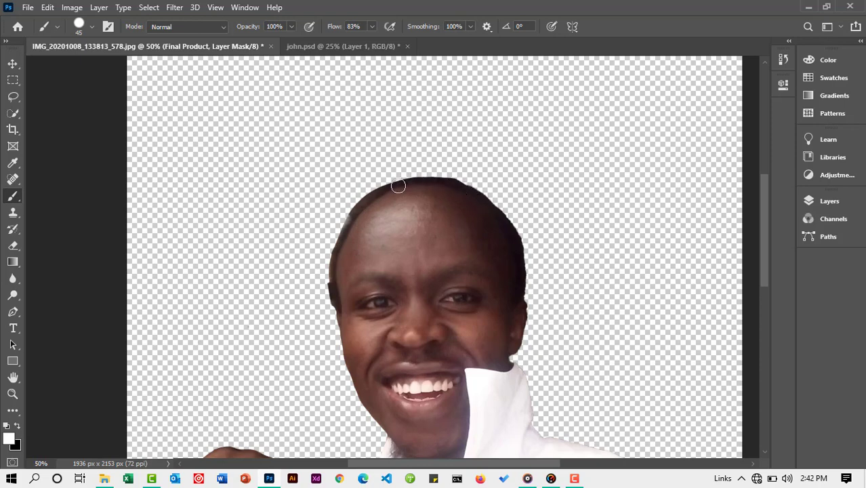
pyautogui.moveTo(382, 190); pyautogui.dragTo(350, 225)
pyautogui.moveTo(460, 184); pyautogui.dragTo(495, 216)
pyautogui.moveTo(451, 183)
pyautogui.mouseDown()
pyautogui.moveTo(389, 178)
pyautogui.moveTo(357, 187)
pyautogui.moveTo(336, 246)
pyautogui.moveTo(337, 310)
pyautogui.mouseUp()
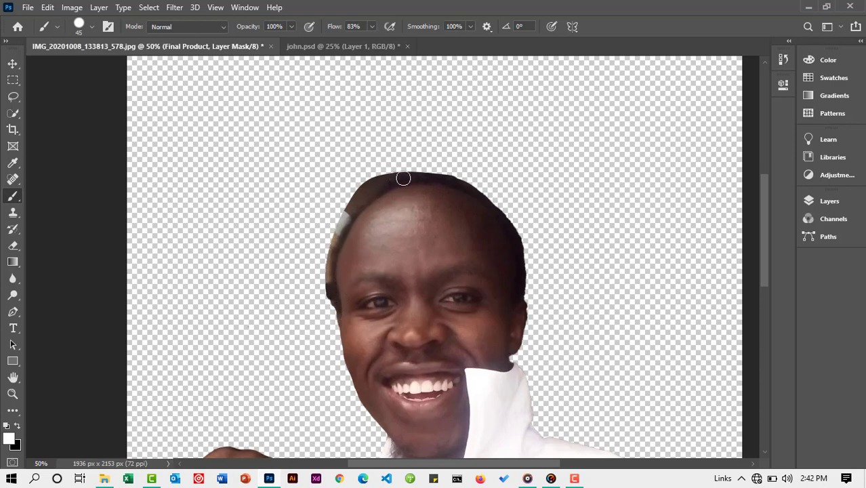
pyautogui.moveTo(421, 177)
pyautogui.mouseDown()
pyautogui.moveTo(466, 184)
pyautogui.moveTo(516, 248)
pyautogui.mouseUp()
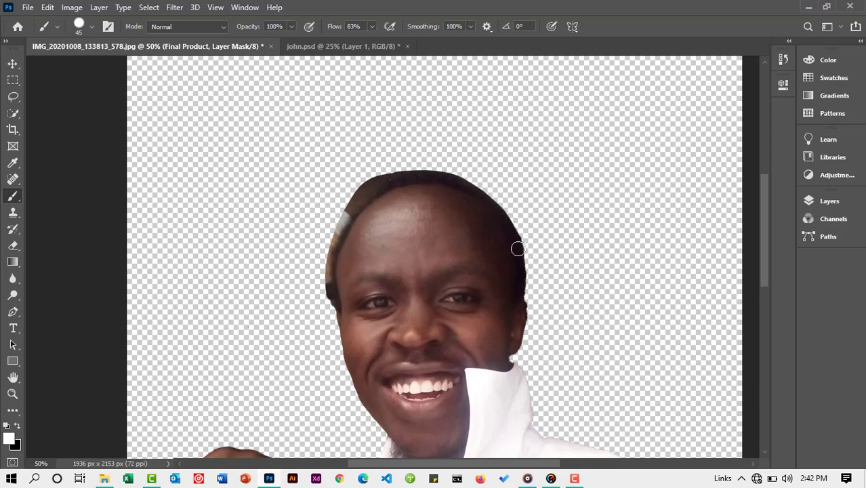
# Mask out the brown patch and uneven fringe beneath the raised arm's sleeve in black with a 17 px brush.
pyautogui.scroll(-2, 372, 207)
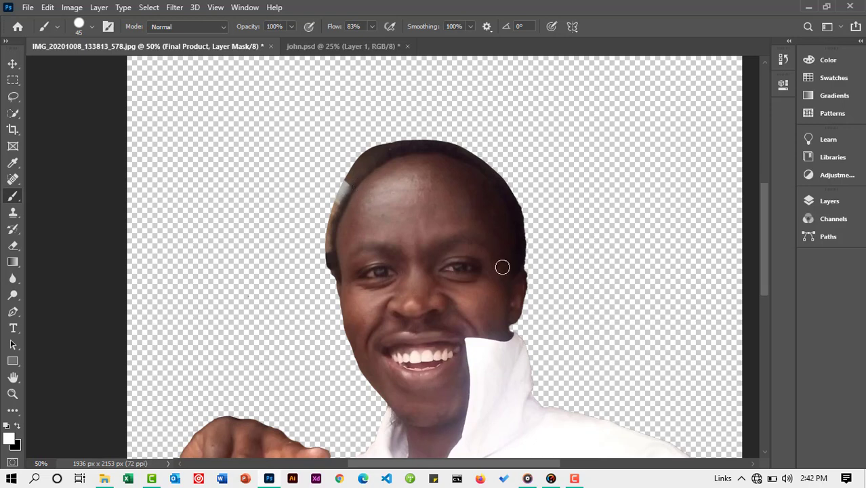
pyautogui.scroll(-6, 532, 280)
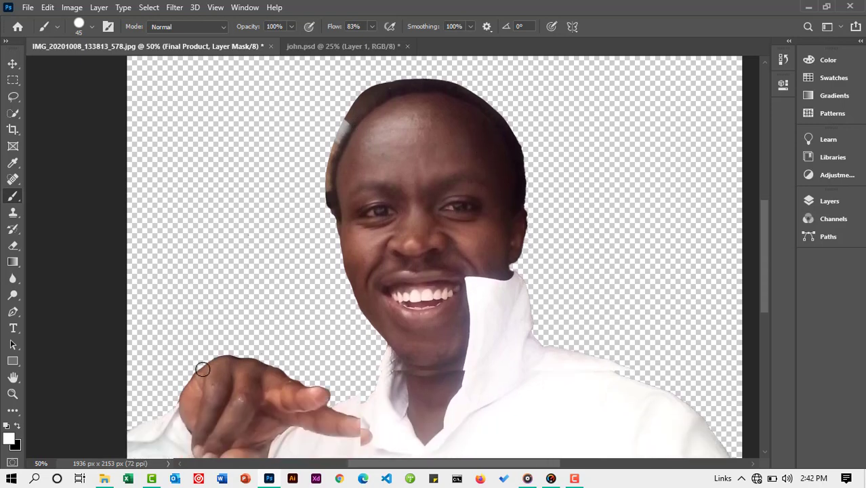
pyautogui.click(12, 394)
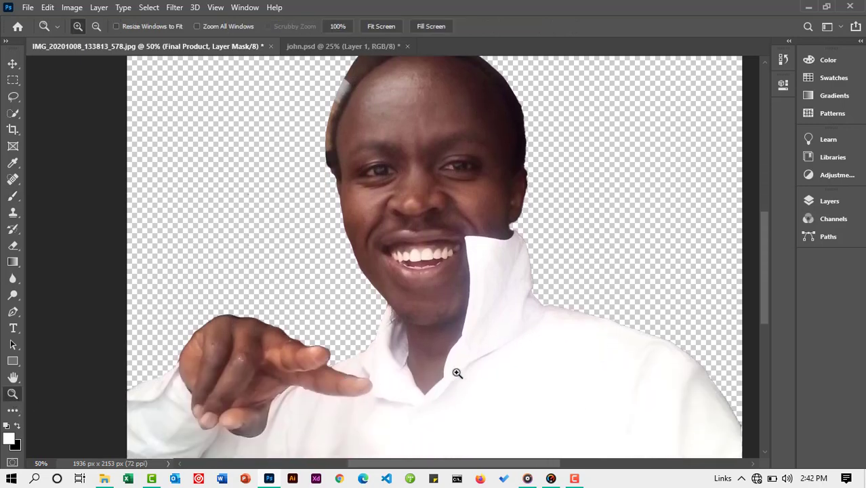
pyautogui.keyDown('alt'); pyautogui.click(487, 370); pyautogui.keyUp('alt')
pyautogui.keyDown('alt'); pyautogui.click(481, 363); pyautogui.keyUp('alt')
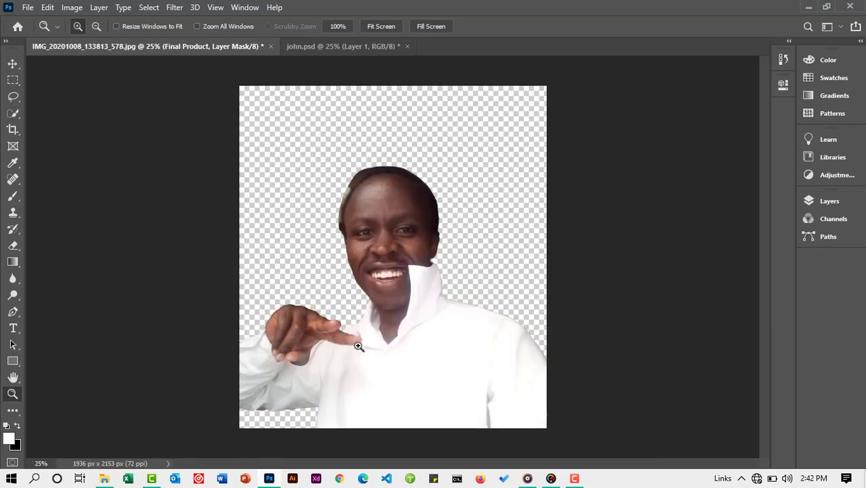
pyautogui.click(273, 412)
pyautogui.click(279, 408)
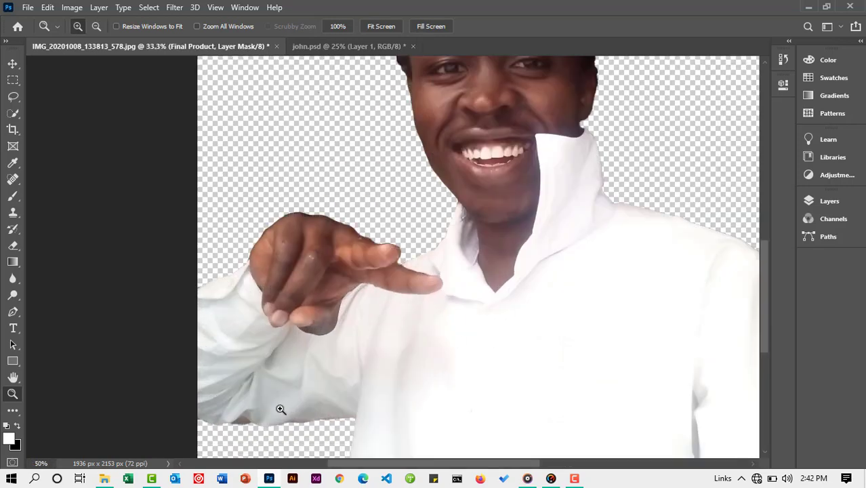
pyautogui.click(274, 381)
pyautogui.click(269, 387)
pyautogui.click(262, 358)
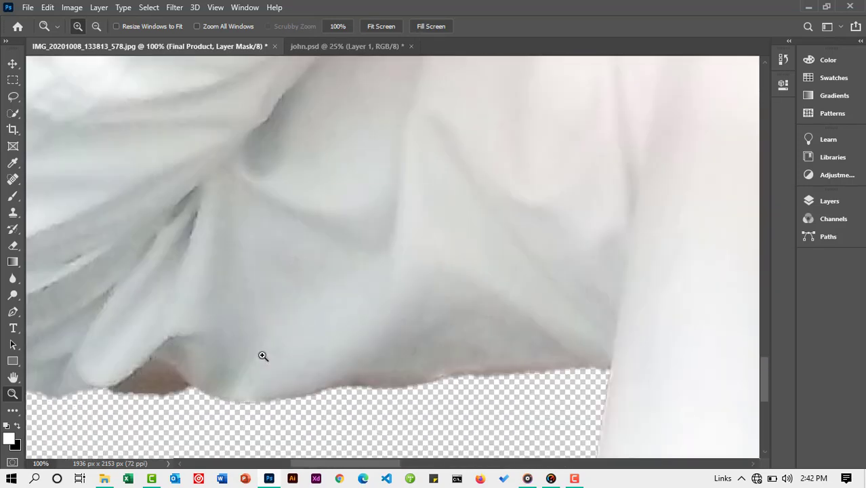
pyautogui.click(18, 426)
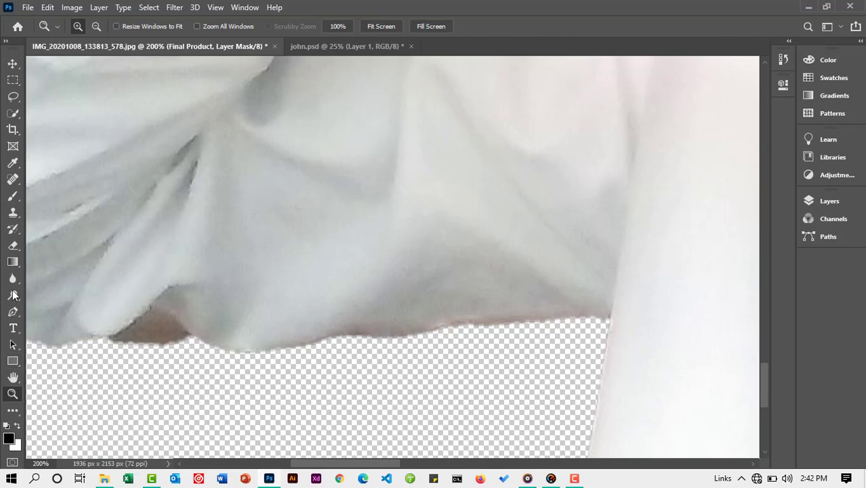
pyautogui.click(13, 196)
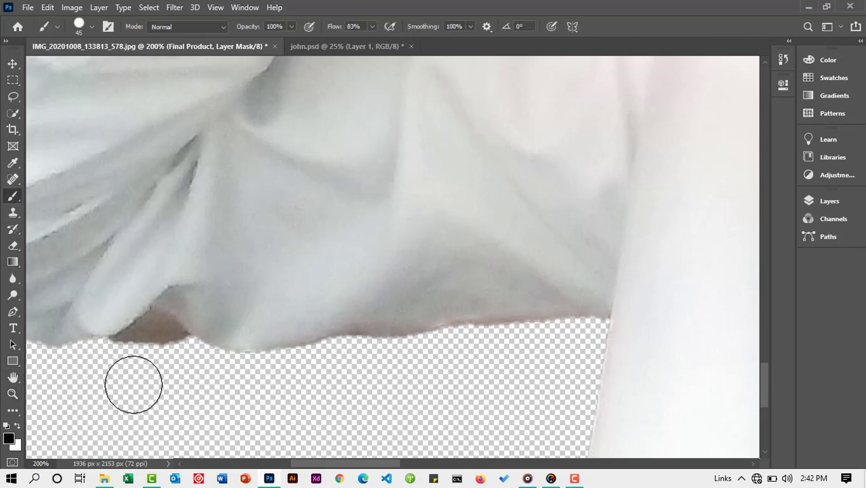
pyautogui.click(94, 26)
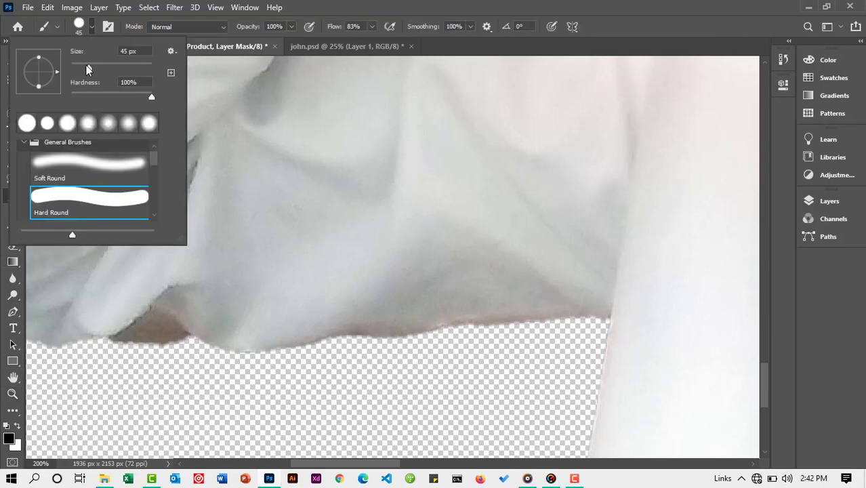
pyautogui.moveTo(78, 69); pyautogui.dragTo(77, 69)
pyautogui.click(116, 344)
pyautogui.moveTo(136, 344)
pyautogui.mouseDown()
pyautogui.moveTo(164, 321)
pyautogui.moveTo(197, 355)
pyautogui.moveTo(139, 347)
pyautogui.moveTo(128, 356)
pyautogui.moveTo(128, 345)
pyautogui.moveTo(115, 346)
pyautogui.moveTo(169, 322)
pyautogui.mouseUp()
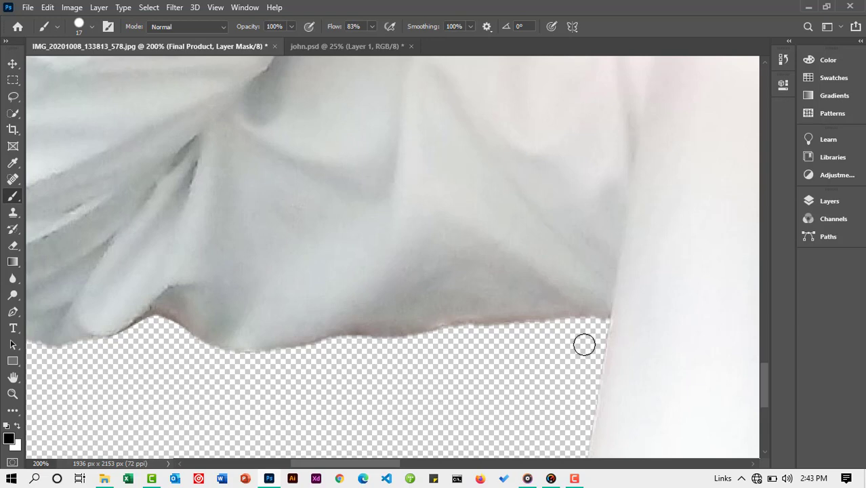
pyautogui.moveTo(563, 332)
pyautogui.mouseDown()
pyautogui.moveTo(443, 335)
pyautogui.moveTo(398, 354)
pyautogui.moveTo(350, 344)
pyautogui.moveTo(396, 349)
pyautogui.mouseUp()
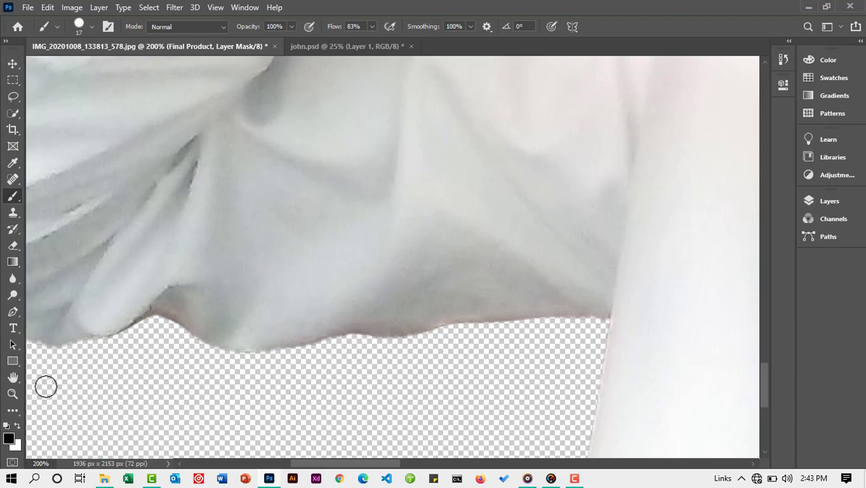
# Open the portrait's layer mask in Select and Mask, starting from the Lasso tool.
pyautogui.click(12, 394)
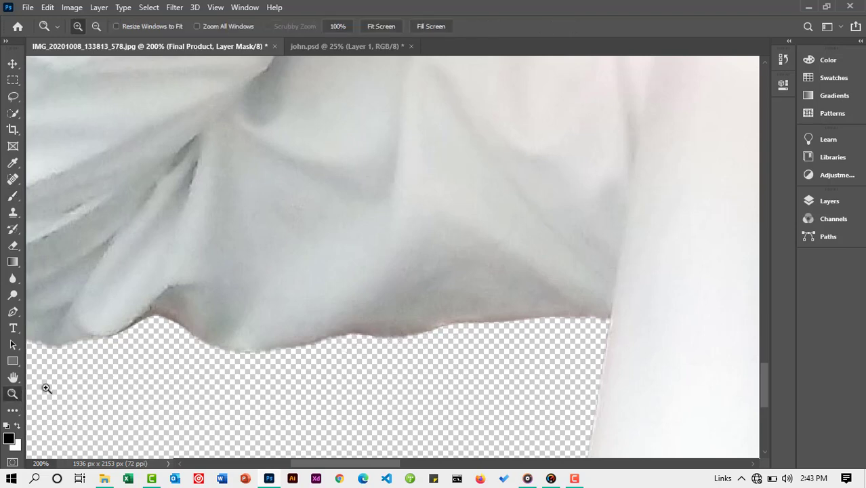
pyautogui.keyDown('alt'); pyautogui.click(466, 305); pyautogui.keyUp('alt')
pyautogui.keyDown('alt'); pyautogui.click(467, 292); pyautogui.keyUp('alt')
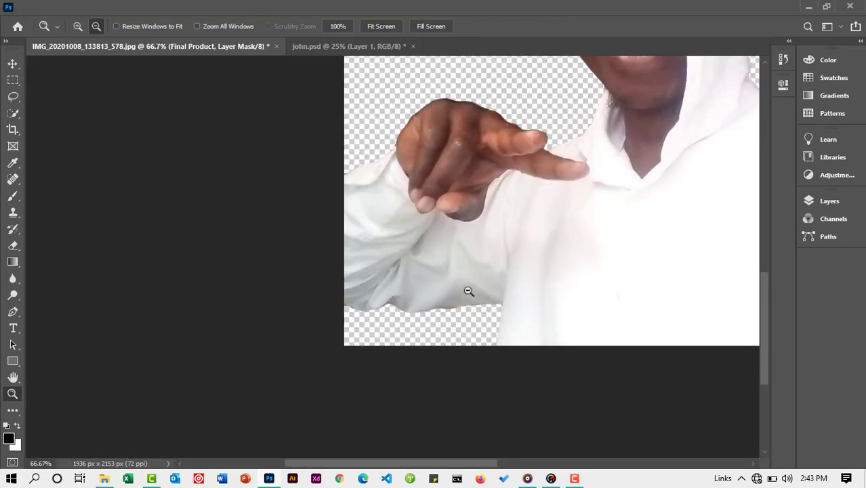
pyautogui.keyDown('alt'); pyautogui.click(513, 271); pyautogui.keyUp('alt')
pyautogui.keyDown('alt'); pyautogui.click(513, 271); pyautogui.keyUp('alt')
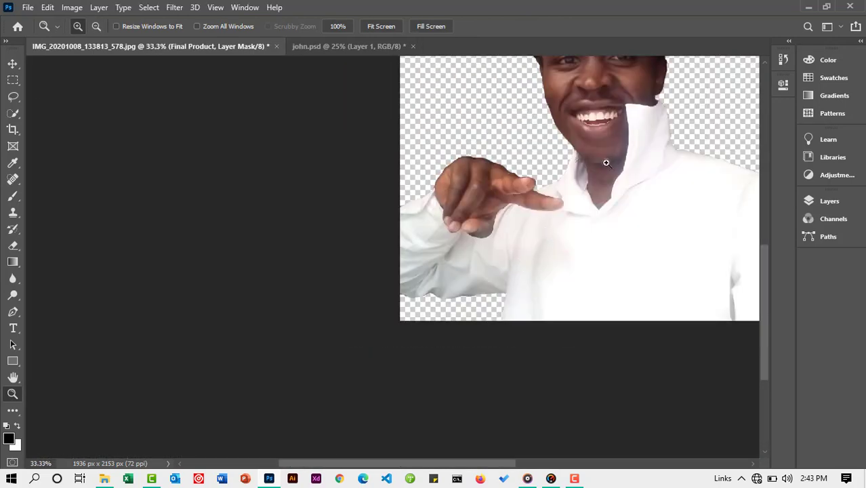
pyautogui.moveTo(614, 163); pyautogui.dragTo(423, 299)
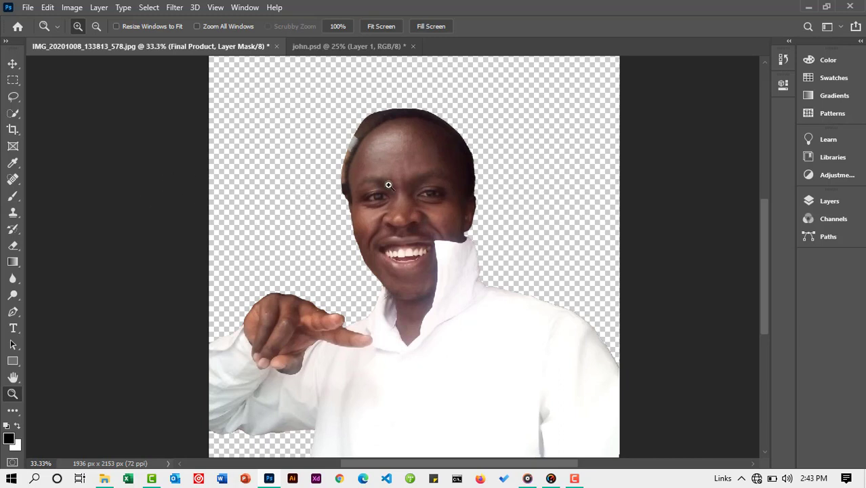
pyautogui.click(13, 98)
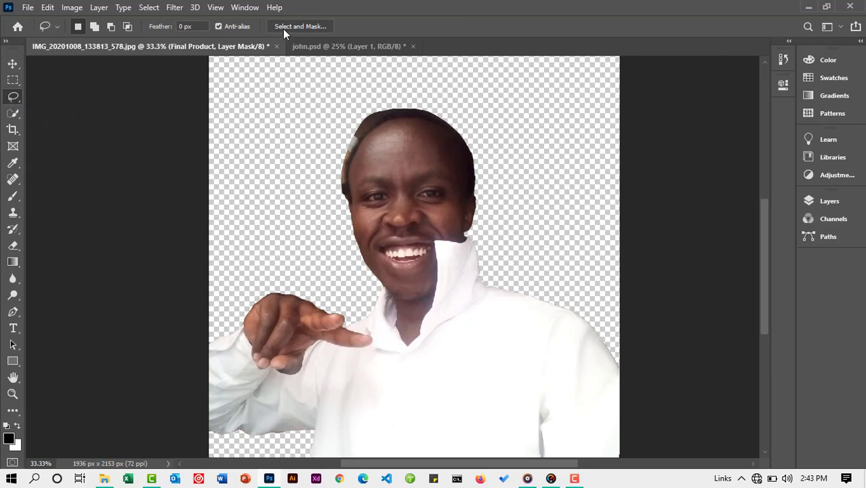
pyautogui.click(305, 27)
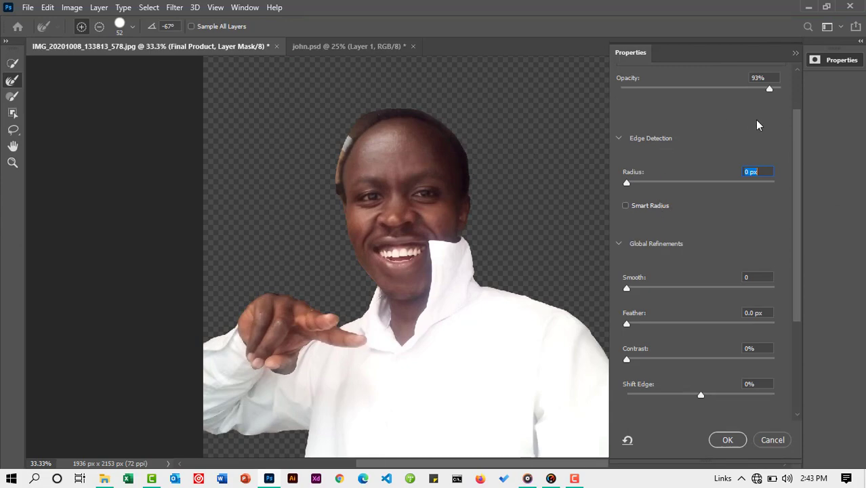
pyautogui.scroll(3, 767, 137)
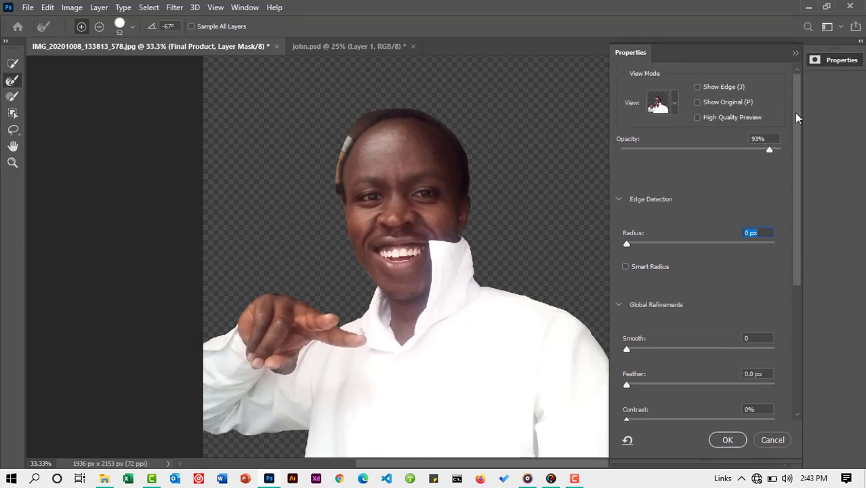
pyautogui.click(675, 107)
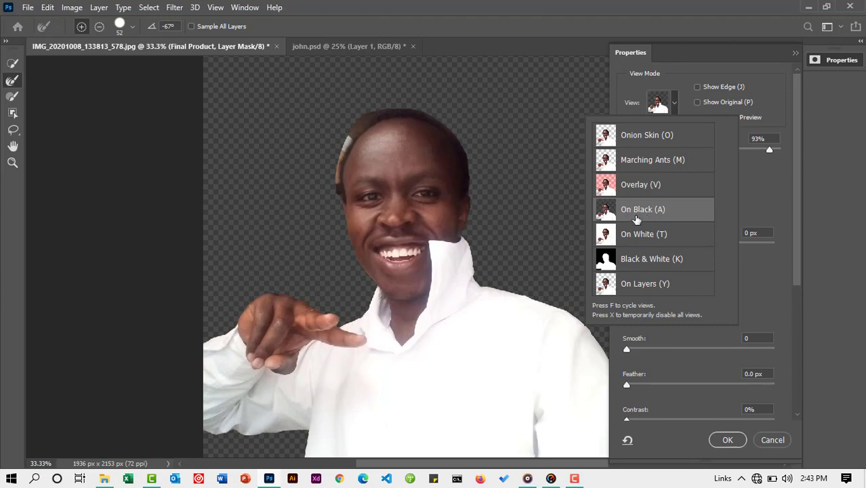
pyautogui.click(749, 164)
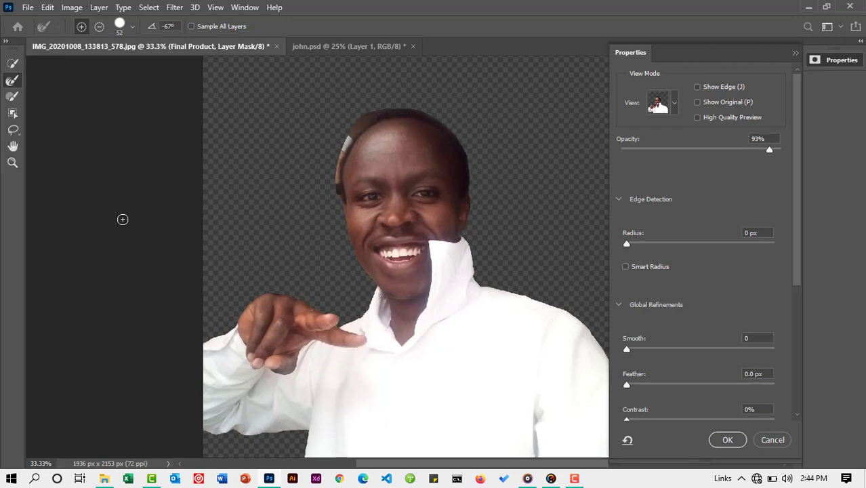
# Refine the hairline from the temple over the top of the head with the Refine Edge Brush at 52 px.
pyautogui.click(12, 162)
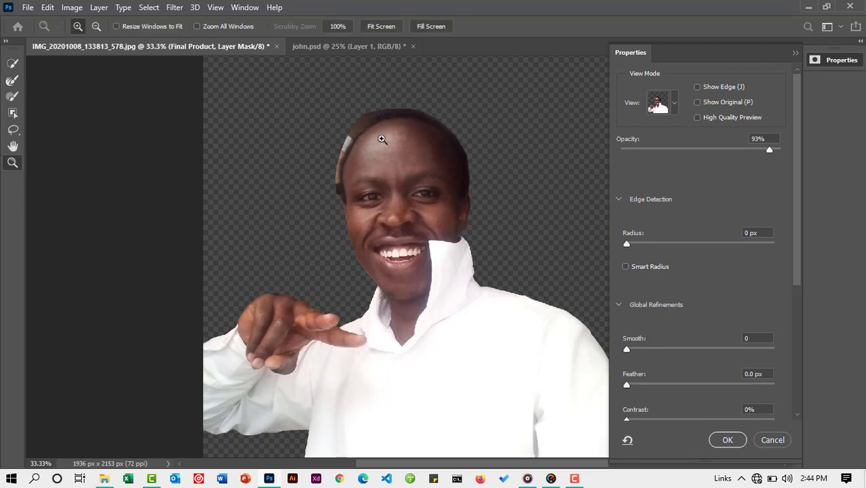
pyautogui.click(393, 152)
pyautogui.click(390, 156)
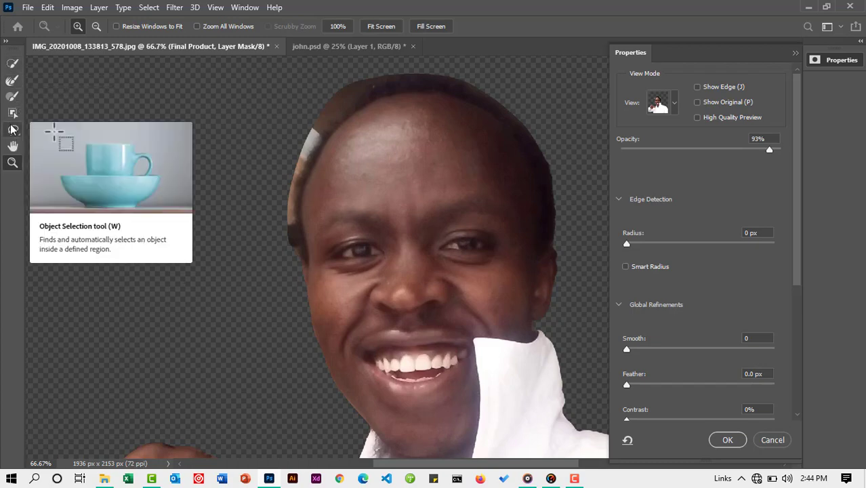
pyautogui.click(13, 83)
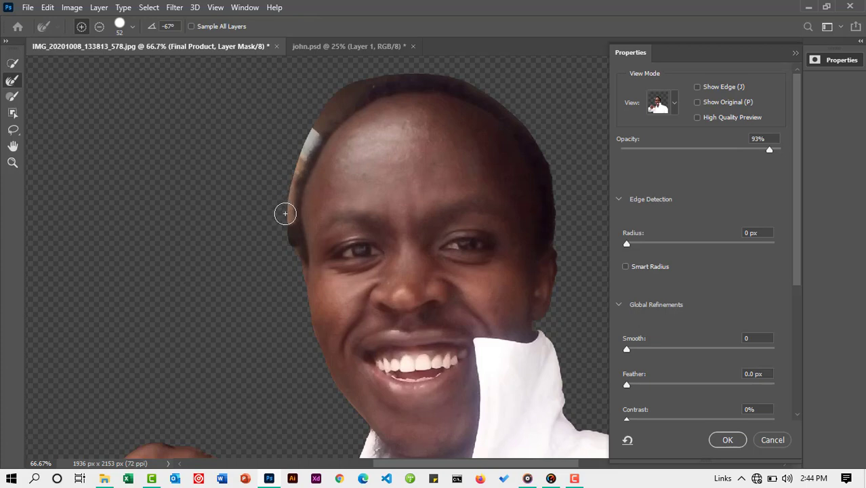
pyautogui.moveTo(285, 212)
pyautogui.mouseDown()
pyautogui.moveTo(313, 131)
pyautogui.moveTo(363, 83)
pyautogui.moveTo(449, 66)
pyautogui.moveTo(464, 70)
pyautogui.moveTo(467, 89)
pyautogui.moveTo(489, 107)
pyautogui.moveTo(483, 89)
pyautogui.moveTo(452, 73)
pyautogui.moveTo(509, 101)
pyautogui.mouseUp()
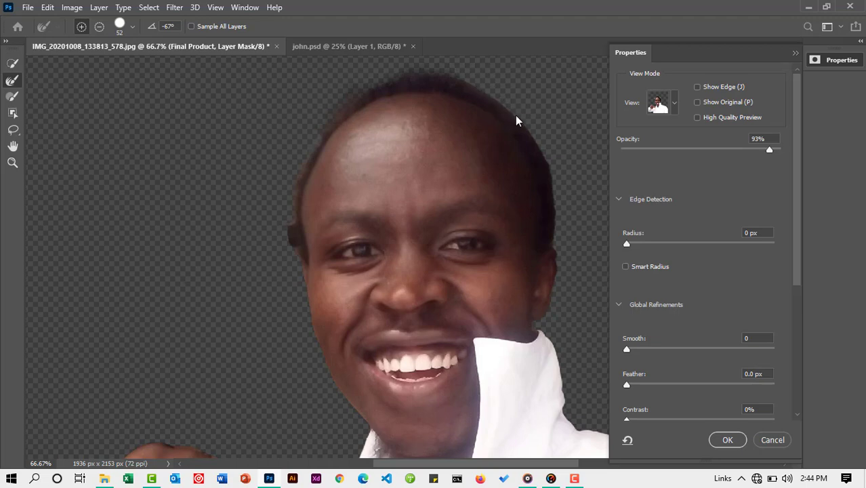
pyautogui.scroll(1, 522, 129)
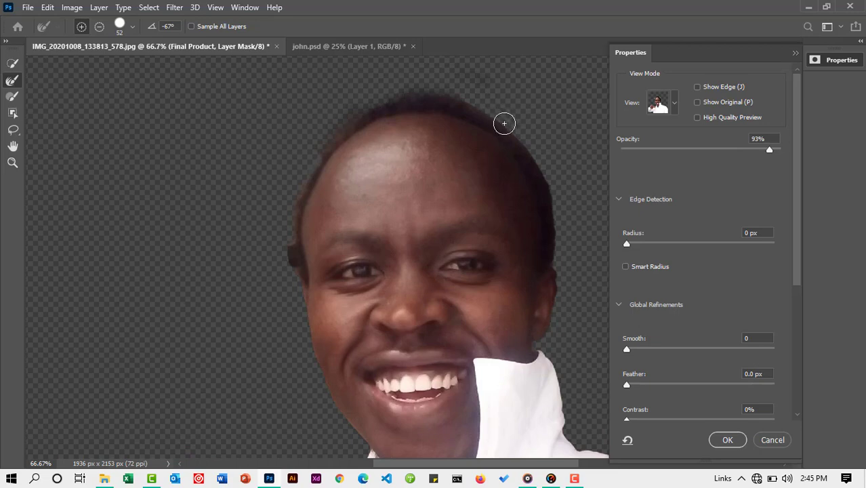
# Refine the dark patch beside the temple with the Refine Edge Brush reduced to 41 px.
pyautogui.click(132, 33)
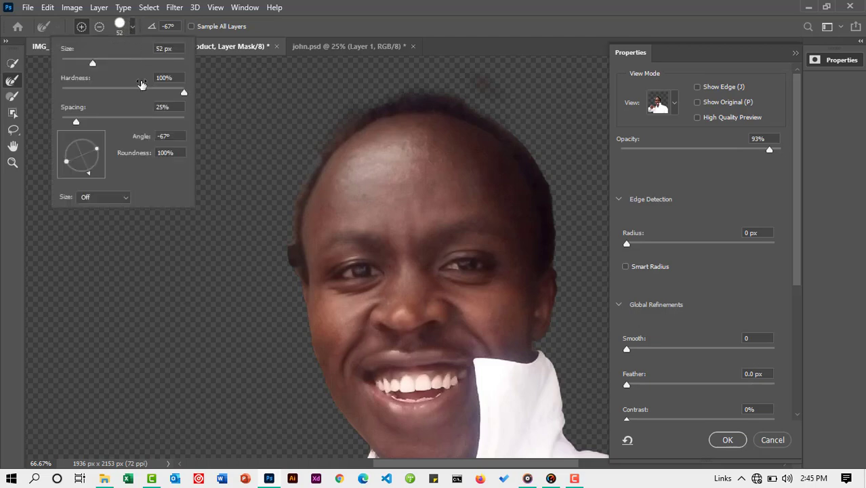
pyautogui.moveTo(141, 89); pyautogui.dragTo(212, 95)
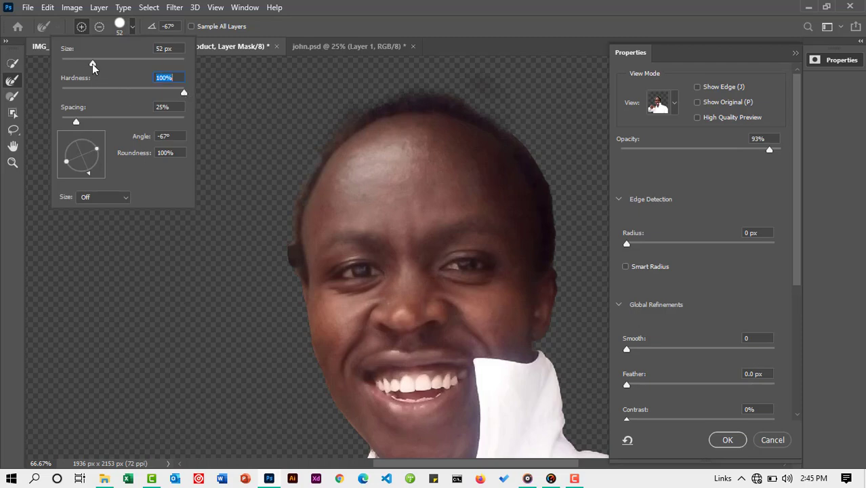
pyautogui.moveTo(92, 66); pyautogui.dragTo(86, 65)
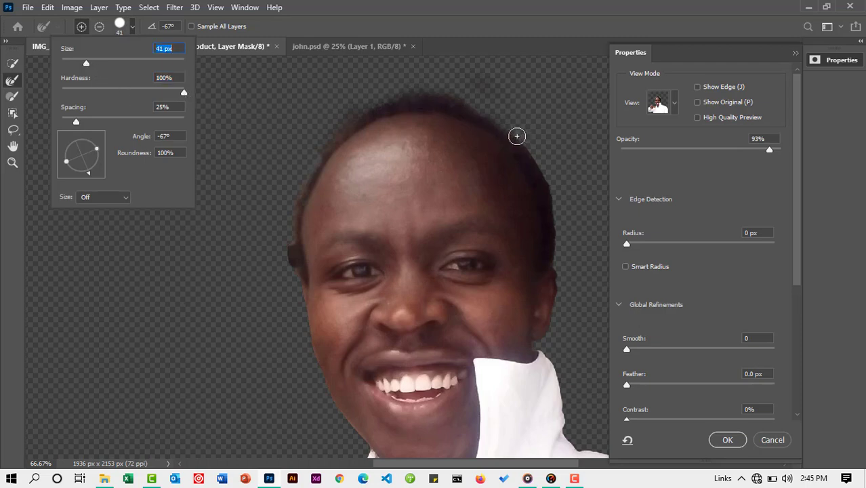
pyautogui.press('Return')
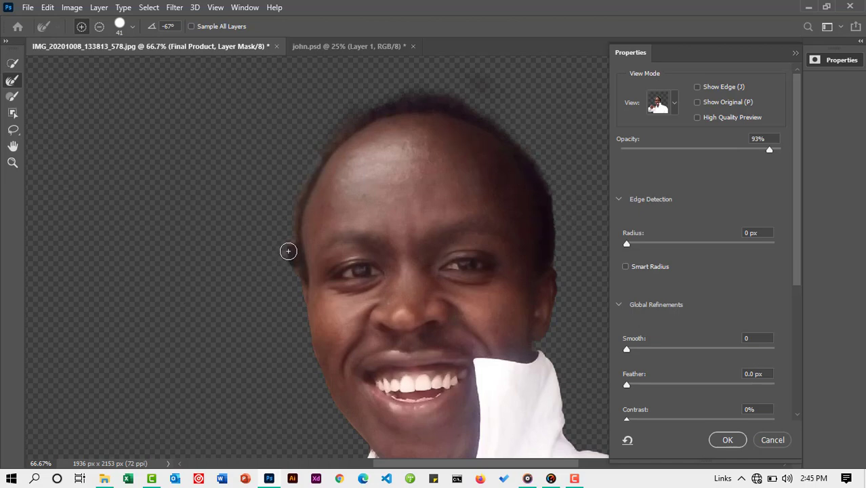
pyautogui.moveTo(288, 250)
pyautogui.mouseDown()
pyautogui.moveTo(297, 284)
pyautogui.moveTo(282, 222)
pyautogui.moveTo(284, 256)
pyautogui.mouseUp()
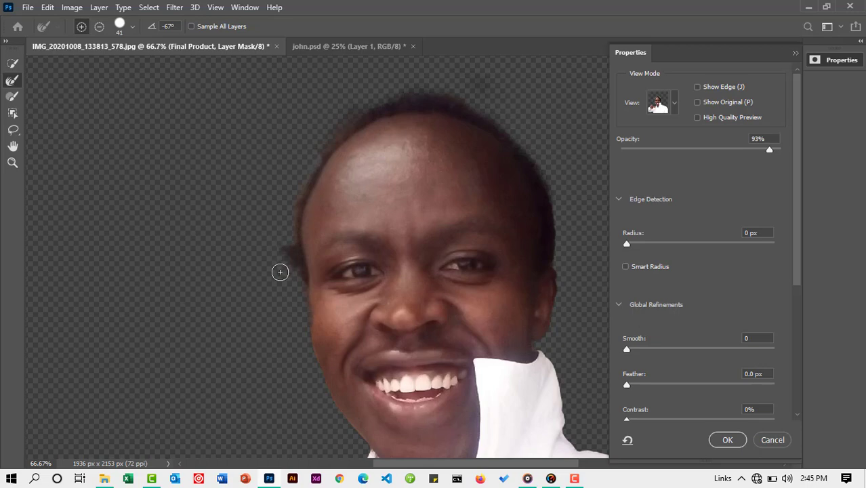
pyautogui.moveTo(285, 254); pyautogui.dragTo(279, 244)
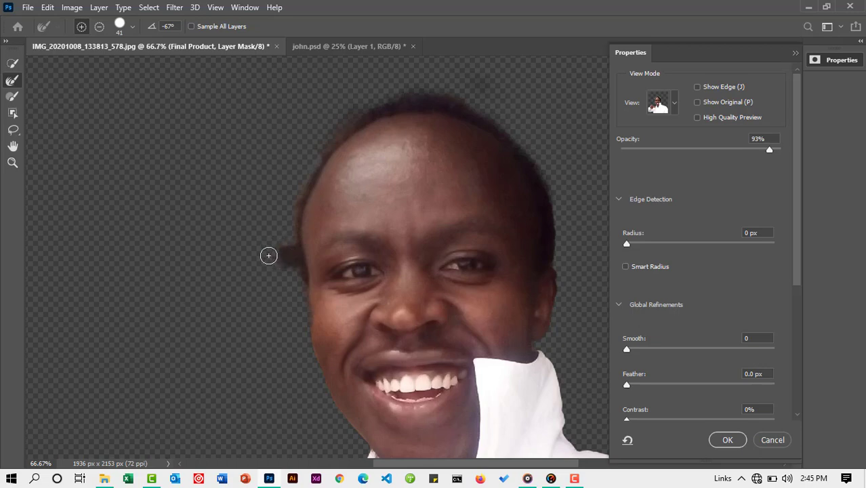
pyautogui.moveTo(281, 244); pyautogui.dragTo(298, 185)
# Brush the remaining dark tuft beside the temple once more and apply the refinement to the layer mask.
pyautogui.scroll(-2, 381, 244)
pyautogui.scroll(-1, 383, 249)
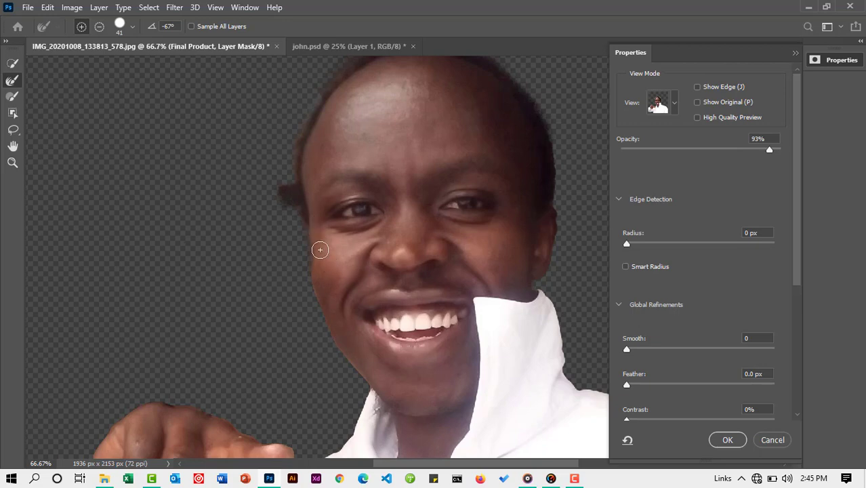
pyautogui.scroll(1, 335, 244)
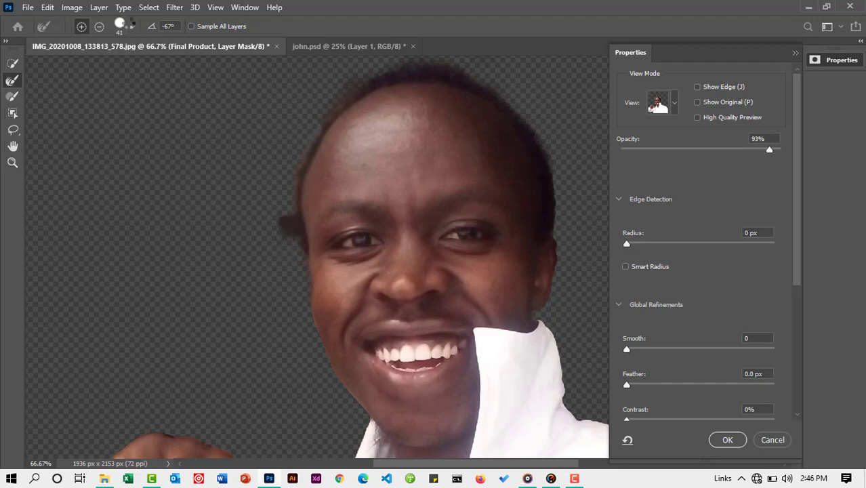
pyautogui.moveTo(296, 242)
pyautogui.mouseDown()
pyautogui.moveTo(279, 219)
pyautogui.moveTo(290, 232)
pyautogui.moveTo(282, 207)
pyautogui.moveTo(379, 237)
pyautogui.moveTo(275, 223)
pyautogui.moveTo(294, 217)
pyautogui.moveTo(300, 238)
pyautogui.moveTo(311, 219)
pyautogui.mouseUp()
pyautogui.scroll(-8, 756, 247)
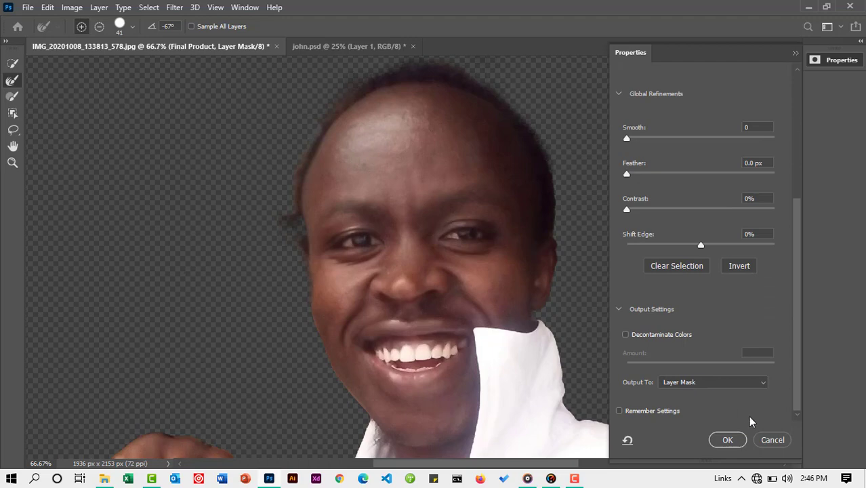
pyautogui.click(725, 440)
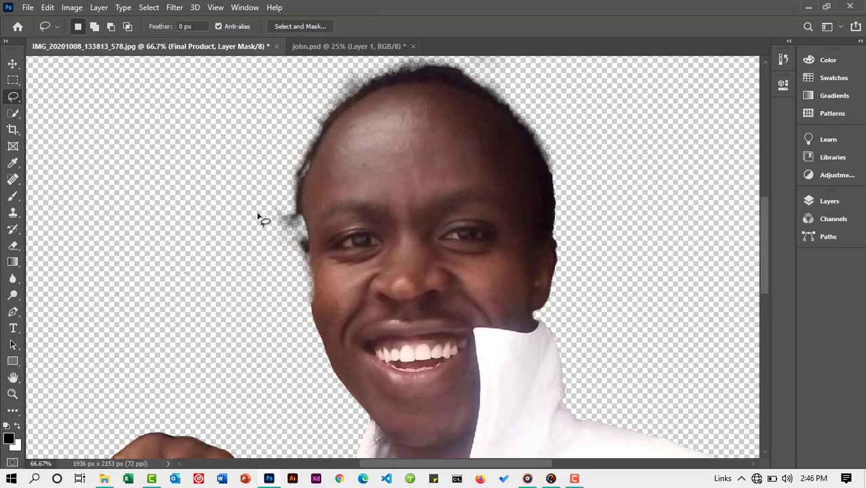
# Restore the missing hair edge at the temple by painting white on the layer mask with the 17 px brush.
pyautogui.scroll(1, 257, 214)
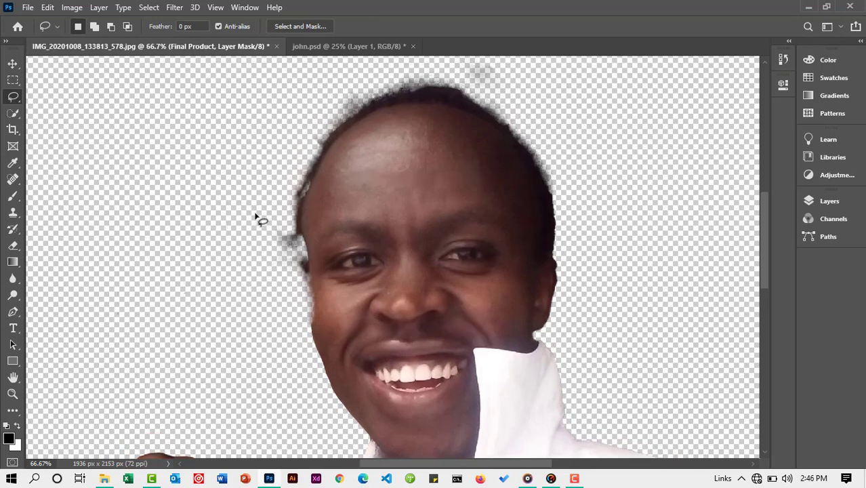
pyautogui.click(13, 196)
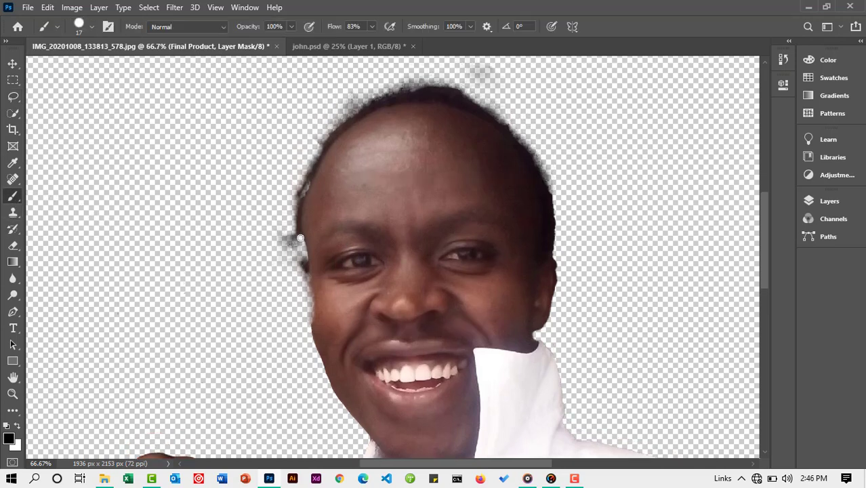
pyautogui.click(18, 427)
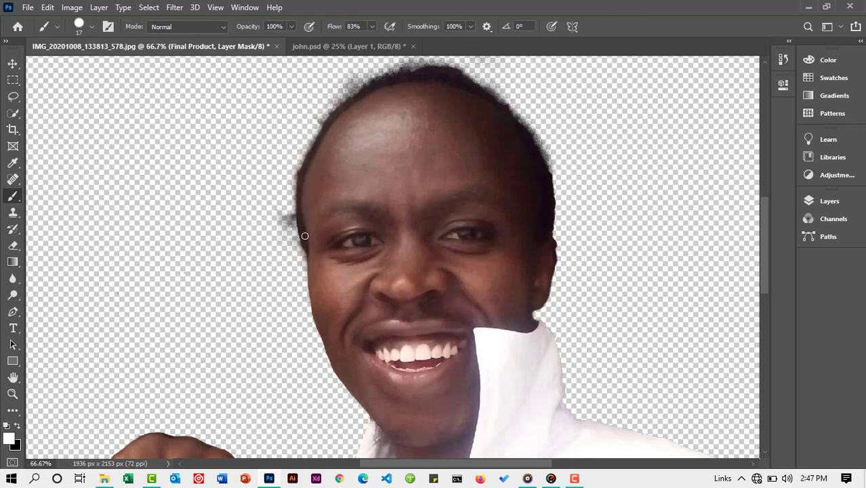
# Mask out the stray dark tuft outside the temple in black and switch to the Soft Round brush at 17 px.
pyautogui.click(17, 425)
pyautogui.moveTo(288, 214); pyautogui.dragTo(290, 242)
pyautogui.moveTo(277, 202); pyautogui.dragTo(286, 244)
pyautogui.click(91, 27)
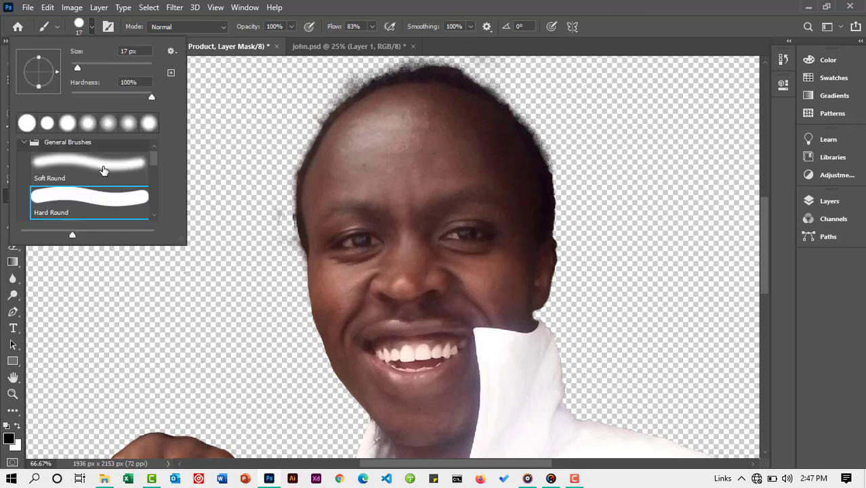
pyautogui.click(101, 164)
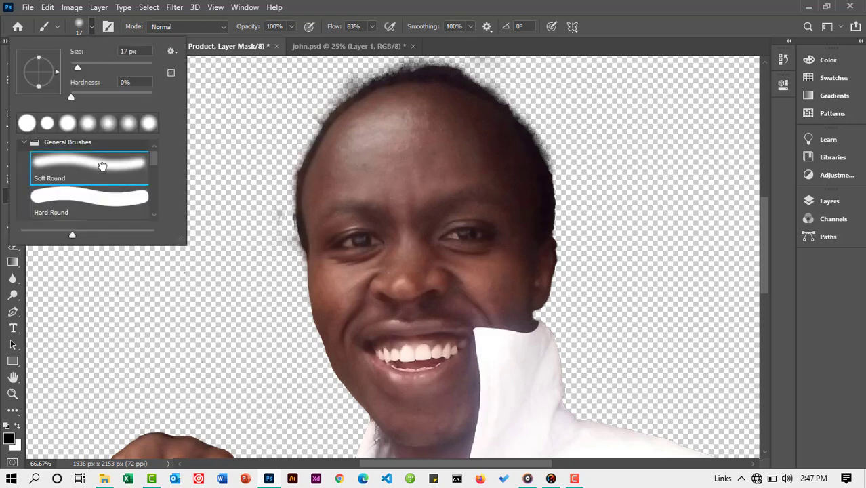
pyautogui.click(88, 97)
pyautogui.click(289, 215)
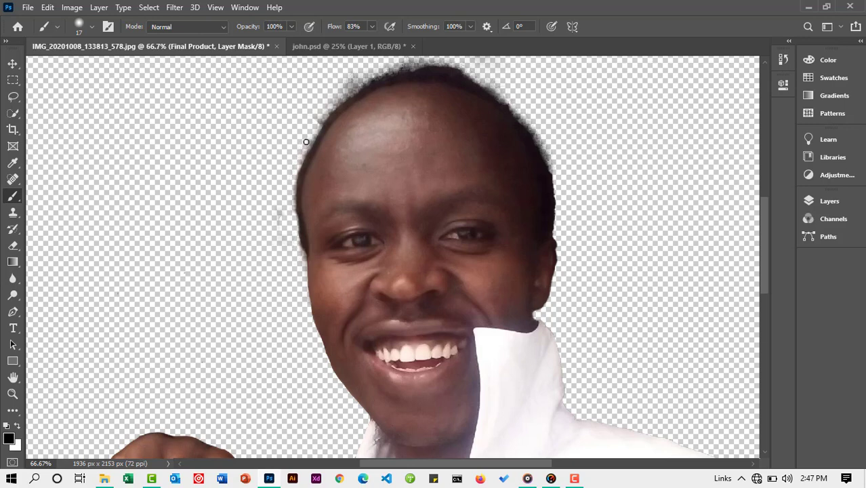
# Try to trim the hairline above the temple in black with a 23 px Soft Round brush at 12% hardness.
pyautogui.click(91, 26)
pyautogui.moveTo(76, 69); pyautogui.dragTo(80, 97)
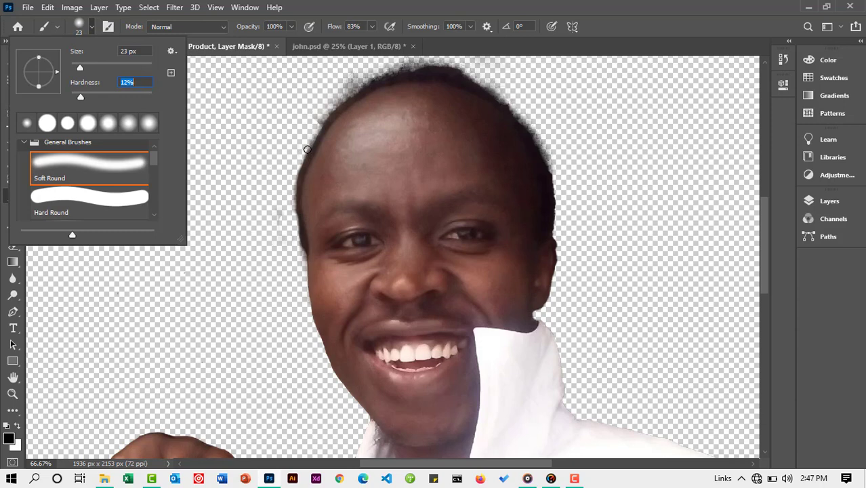
pyautogui.click(305, 153)
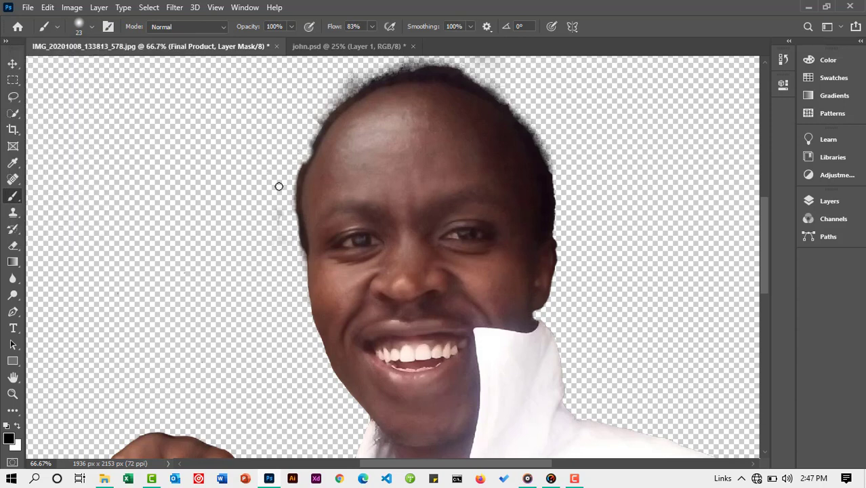
pyautogui.hotkey('ctrl', 'z')
pyautogui.scroll(1, 359, 129)
pyautogui.scroll(1, 420, 149)
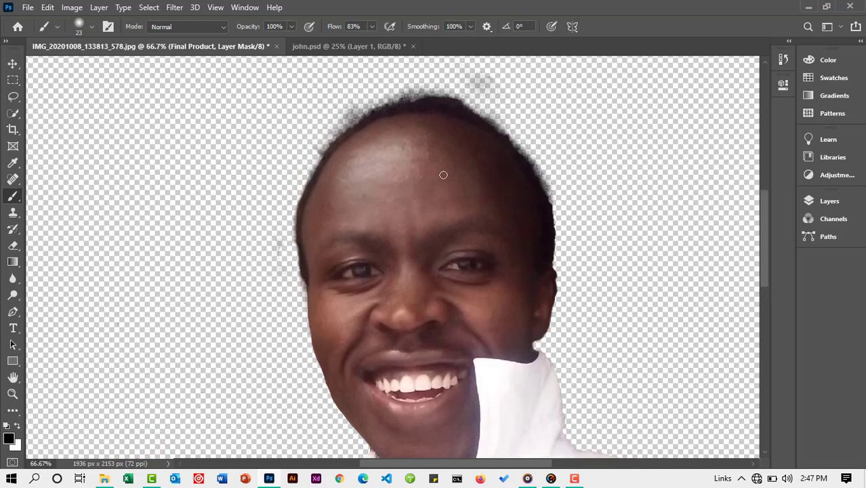
pyautogui.scroll(-1, 300, 222)
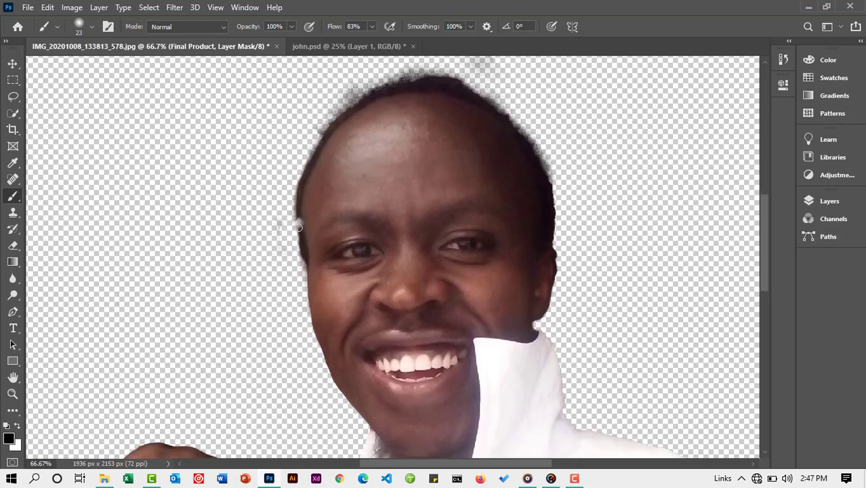
# Switch the foreground colour to white and check the whole cut-out portrait at 25% zoom.
pyautogui.click(19, 425)
pyautogui.click(12, 394)
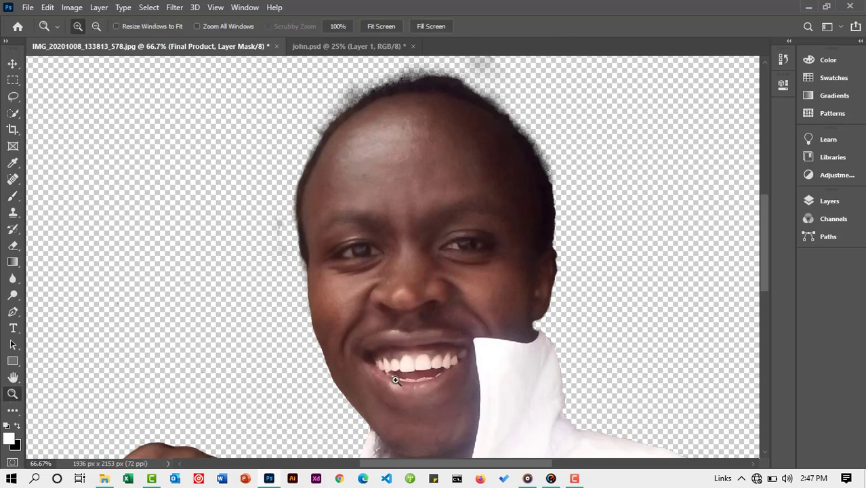
pyautogui.press('alt')
pyautogui.keyDown('alt'); pyautogui.click(428, 355); pyautogui.keyUp('alt')
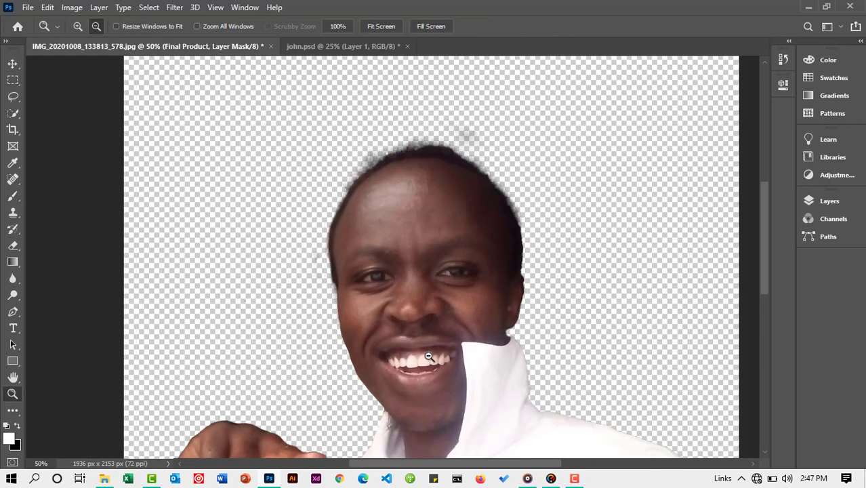
pyautogui.keyDown('alt'); pyautogui.click(429, 353); pyautogui.keyUp('alt')
pyautogui.keyDown('alt'); pyautogui.click(429, 348); pyautogui.keyUp('alt')
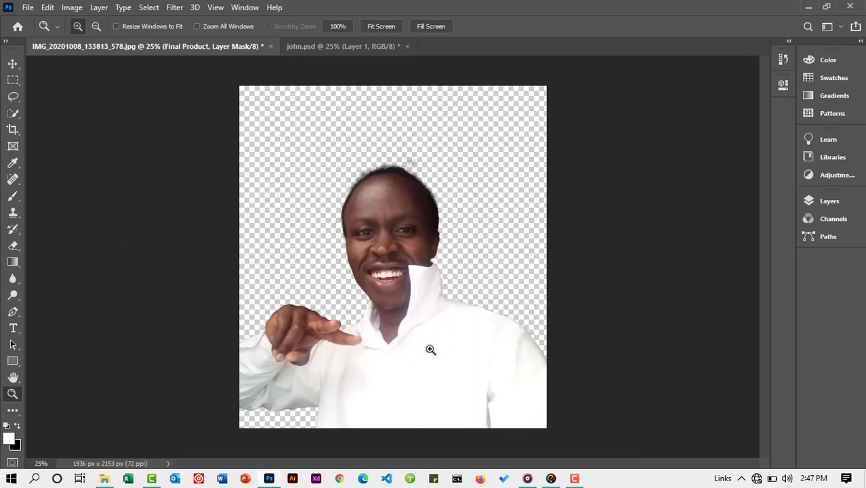